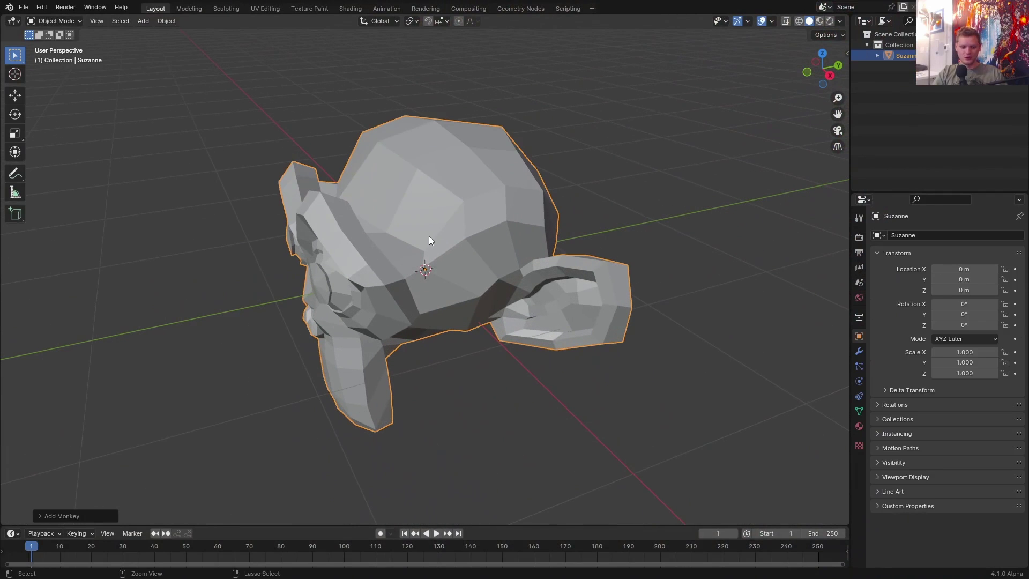
Step: Apply a level 2 subdivision to the monkey head and shade it smooth
key(ctrl+2)
click(859, 351)
key(ctrl+a)
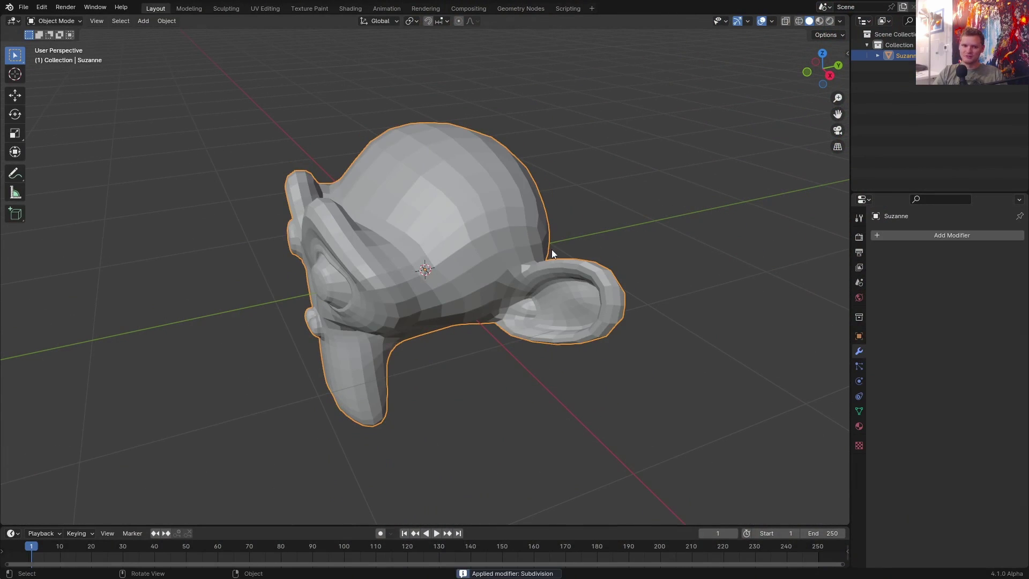
right_click(484, 220)
click(482, 221)
Step: In the left side view, rotate the monkey head about -36° around X and move it up to rest on the ground line
click(815, 62)
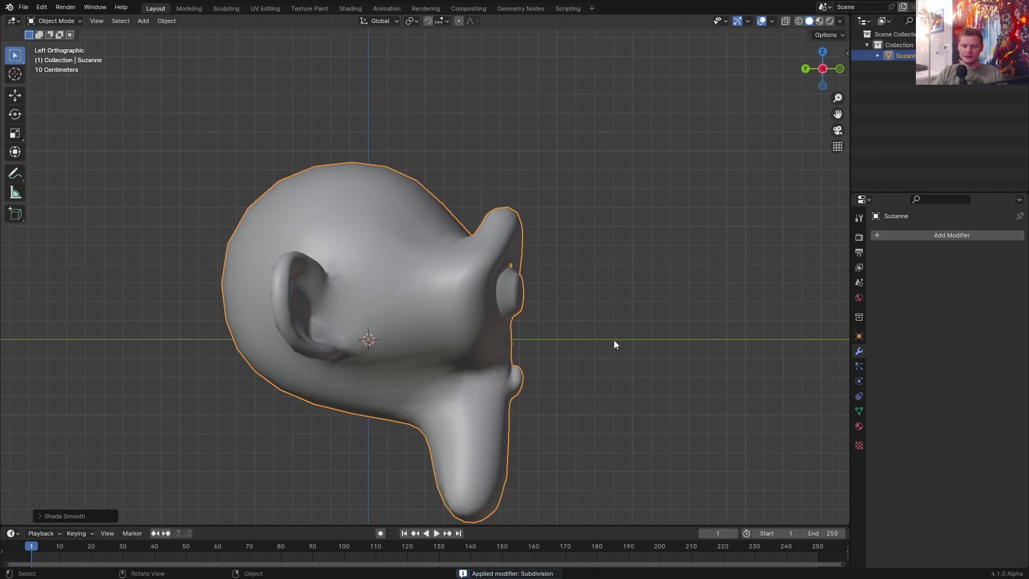
key(r)
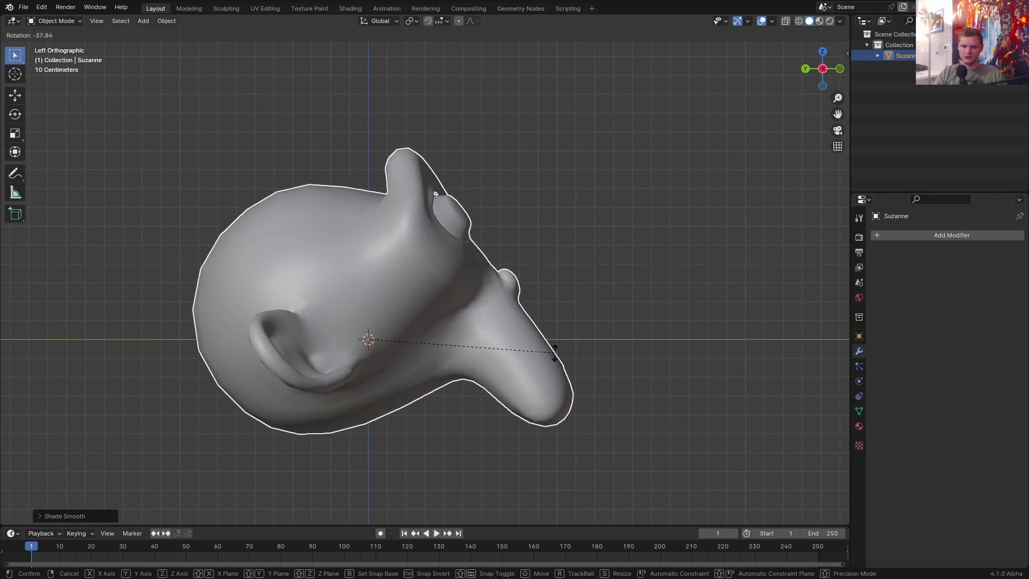
click(555, 356)
key(g)
click(508, 260)
key(g)
click(514, 263)
key(g)
click(505, 233)
Step: Annotate the monkey head in front view with a box and an upward arrow, and erase the strokes
middle_drag(505, 233, 413, 177)
click(832, 74)
mouse_move(216, 98)
mouse_down()
mouse_move(294, 290)
mouse_move(564, 145)
mouse_move(224, 100)
mouse_up()
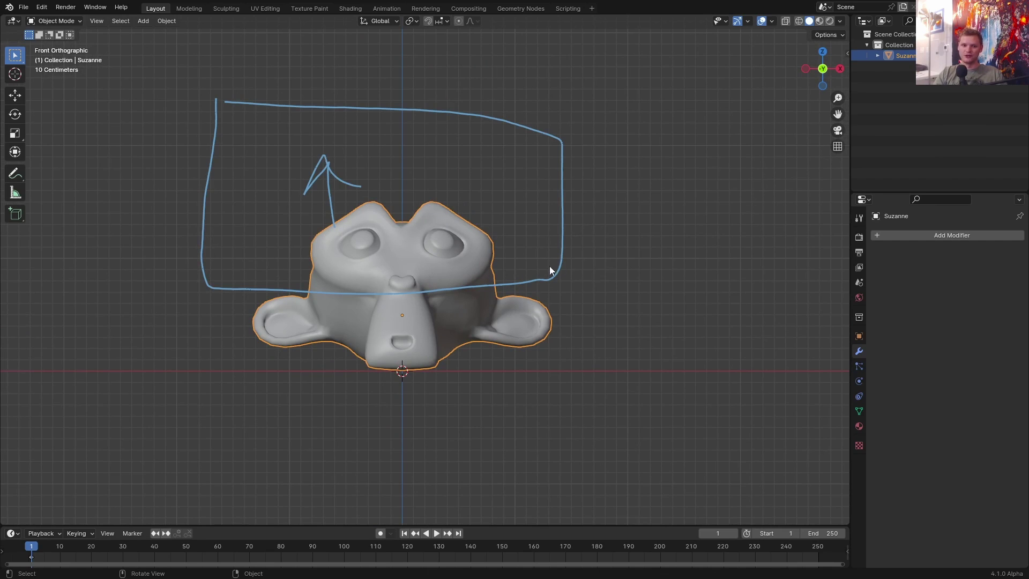
mouse_move(613, 277)
right_down()
mouse_move(281, 252)
mouse_move(634, 185)
right_up()
right_drag(324, 174, 472, 184)
Step: Add a cube, scale it larger than the monkey head and raise it along Z until it covers only the head's upper part
mouse_move(418, 232)
middle_down()
mouse_move(471, 266)
mouse_move(521, 268)
middle_up()
click(818, 75)
key(shift+a)
click(448, 119)
key(s)
click(467, 304)
key(g)
key(z)
click(493, 75)
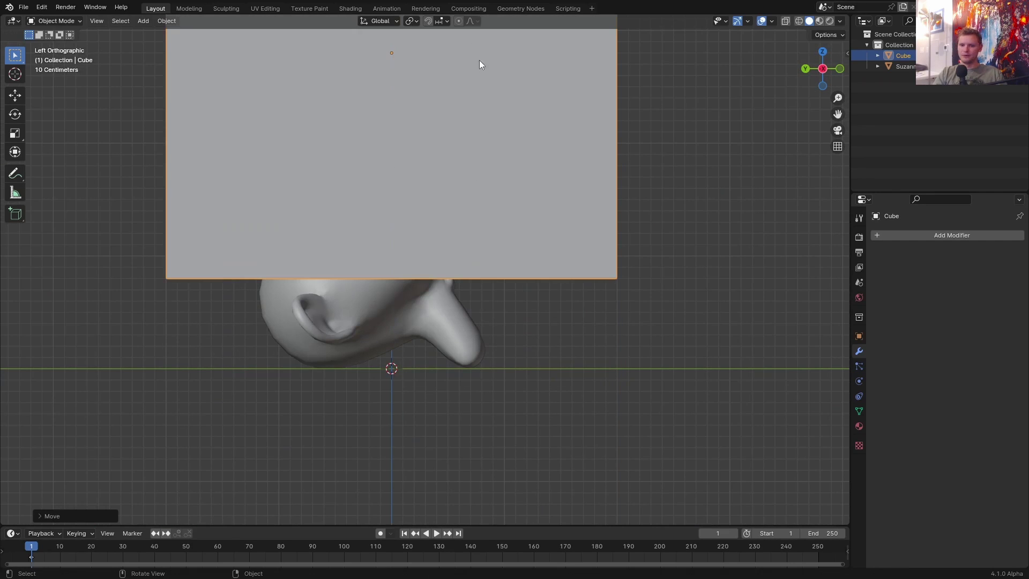
Step: Add a Boolean modifier to the monkey head and pick the cube as its cutting object
click(441, 321)
click(931, 235)
text(bool)
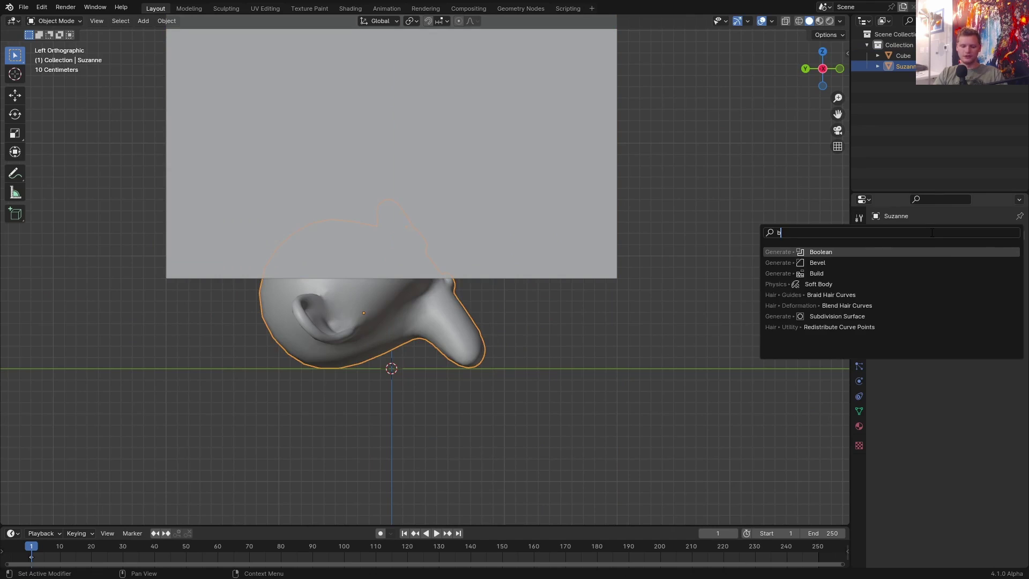
click(878, 252)
click(1001, 295)
click(449, 153)
Step: Lower the cube about 0.83 m along Z to enclose the whole head and keyframe its location at frame 1
key(g)
key(z)
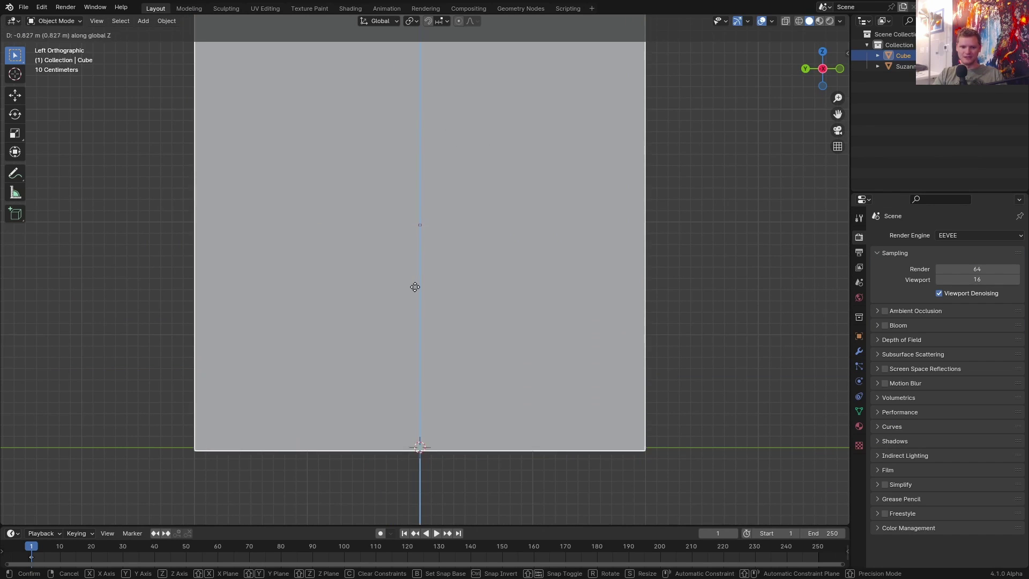
click(414, 287)
key(i)
click(415, 287)
Step: At frame 90, raise the cube about 1.7 m along Z clear of the head and keyframe its location
click(313, 546)
scroll(443, 422, down, 1)
key(g)
key(z)
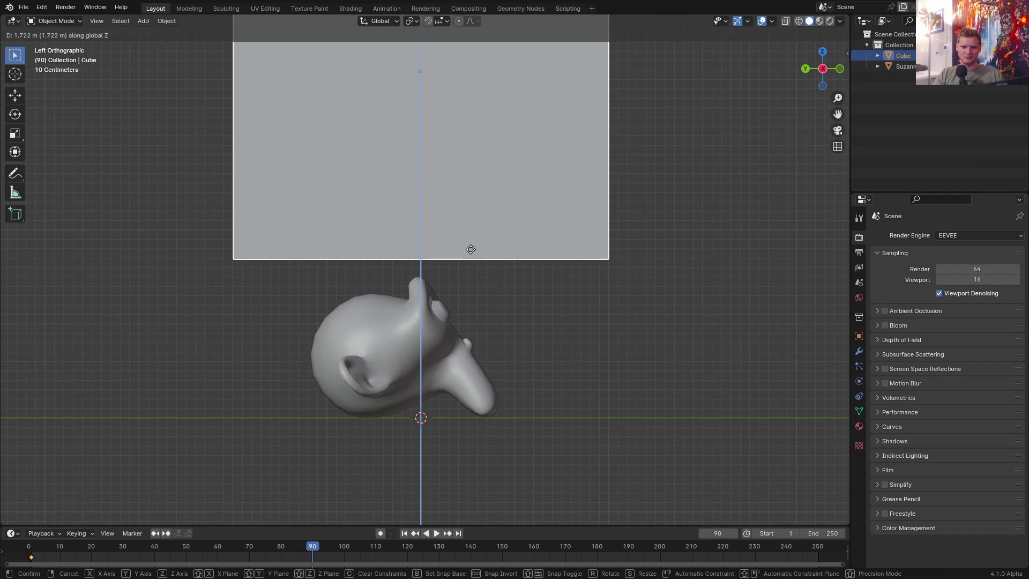
click(471, 256)
key(i)
click(471, 251)
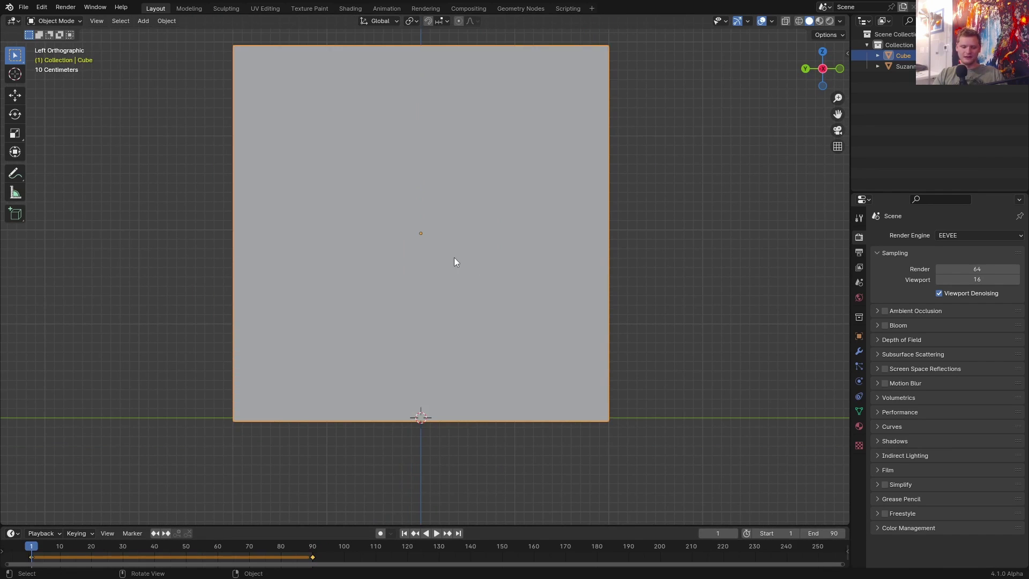
Step: Hide the cube and preview the reveal animation, stopping the timeline at frame 59
key(h)
middle_drag(455, 257, 500, 345)
key(space)
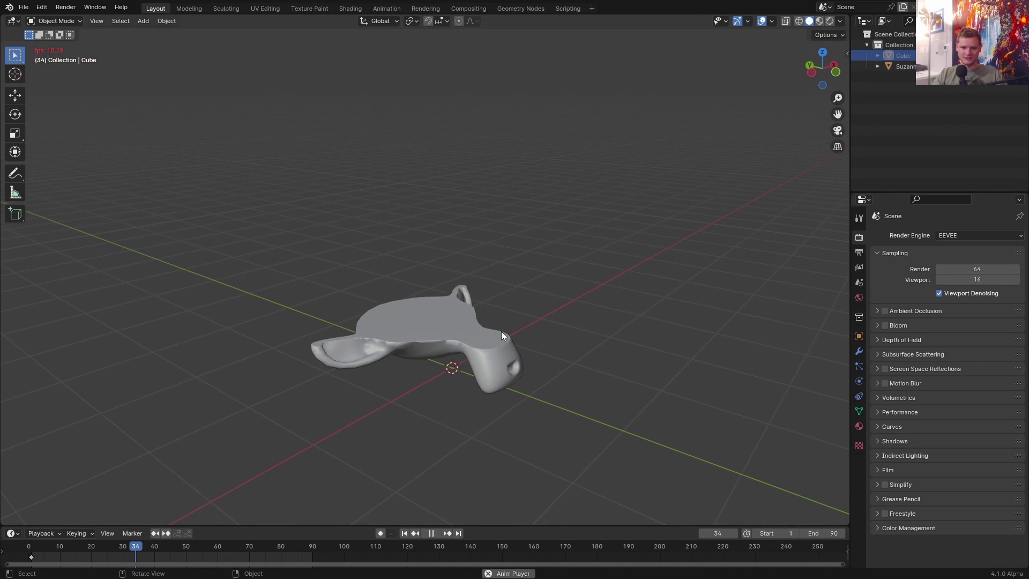
key(alt+h)
key(space)
mouse_move(218, 549)
mouse_down()
mouse_move(205, 547)
mouse_move(215, 545)
mouse_up()
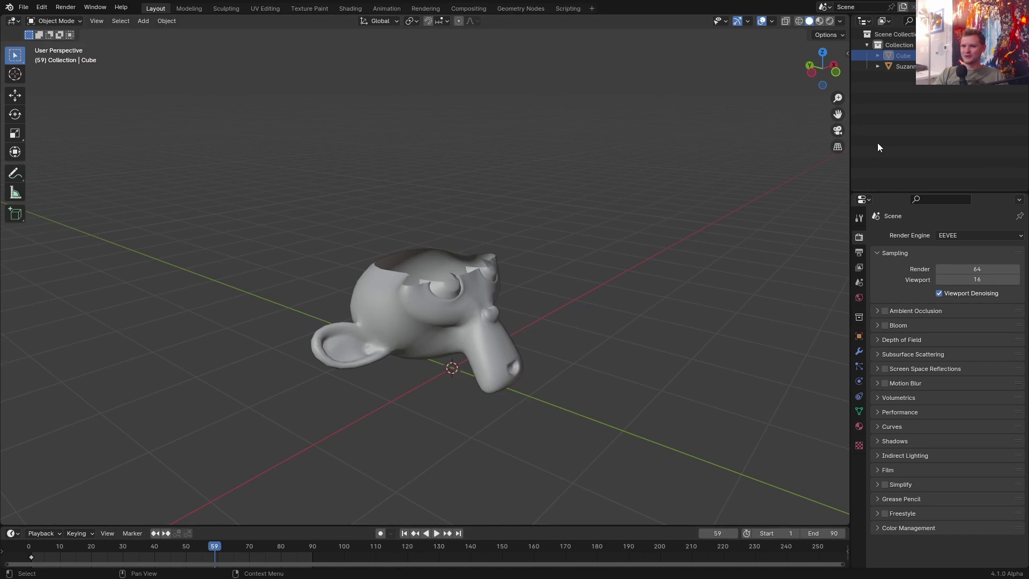
Step: Enable Self Intersection and Hole Tolerant in the solver options of the monkey head's Boolean modifier
click(910, 67)
click(860, 353)
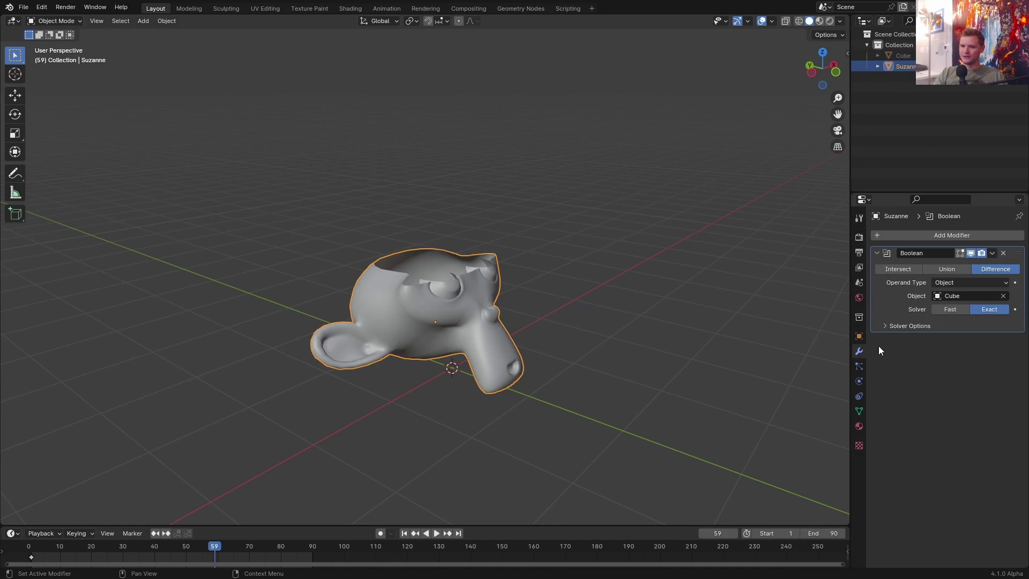
click(895, 325)
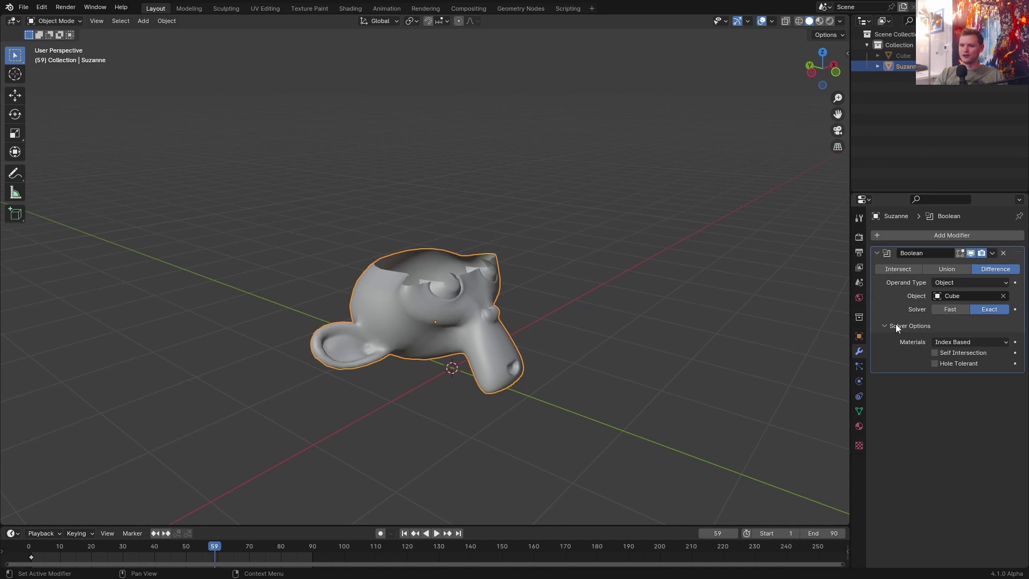
click(935, 364)
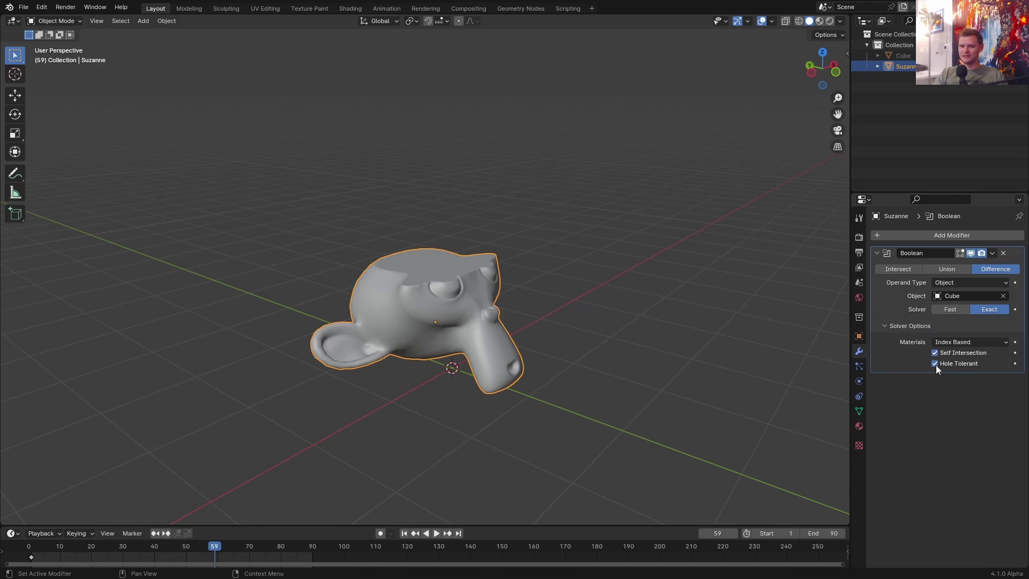
Step: Play the reveal animation from its first frame to check the cut, and move the timeline to around frame 61
scroll(463, 285, up, 2)
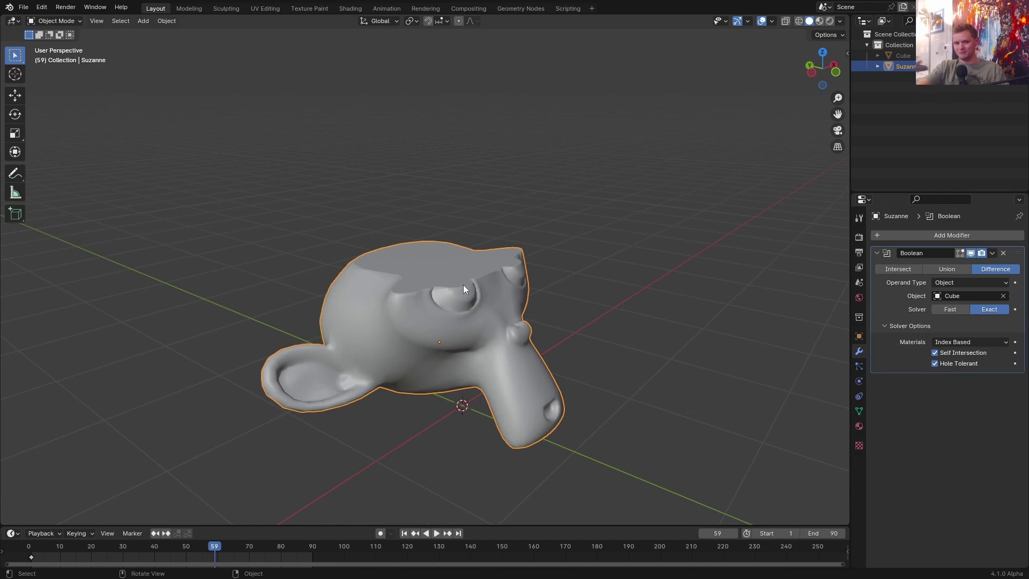
key(shift+Left)
key(space)
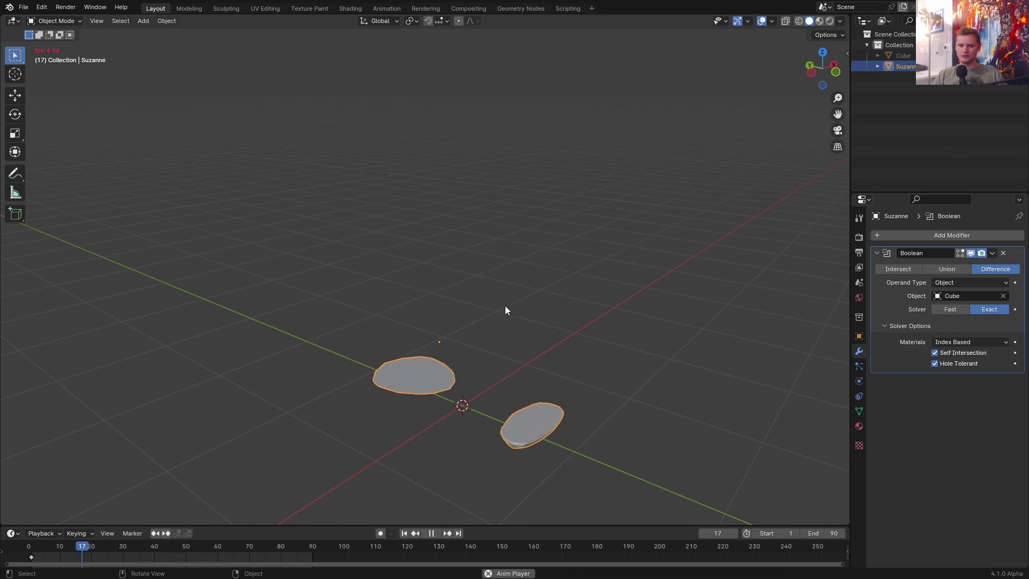
key(space)
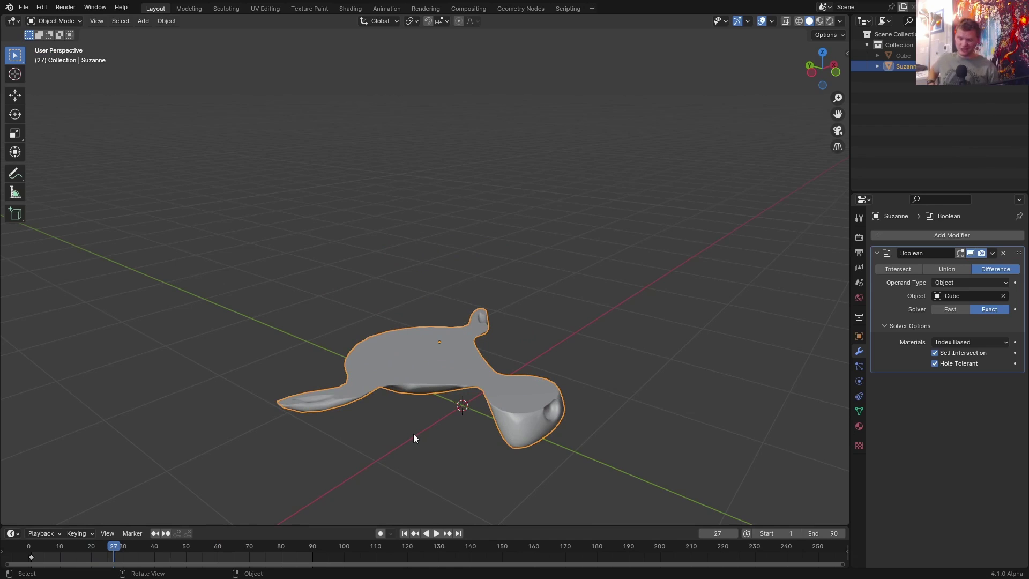
click(266, 544)
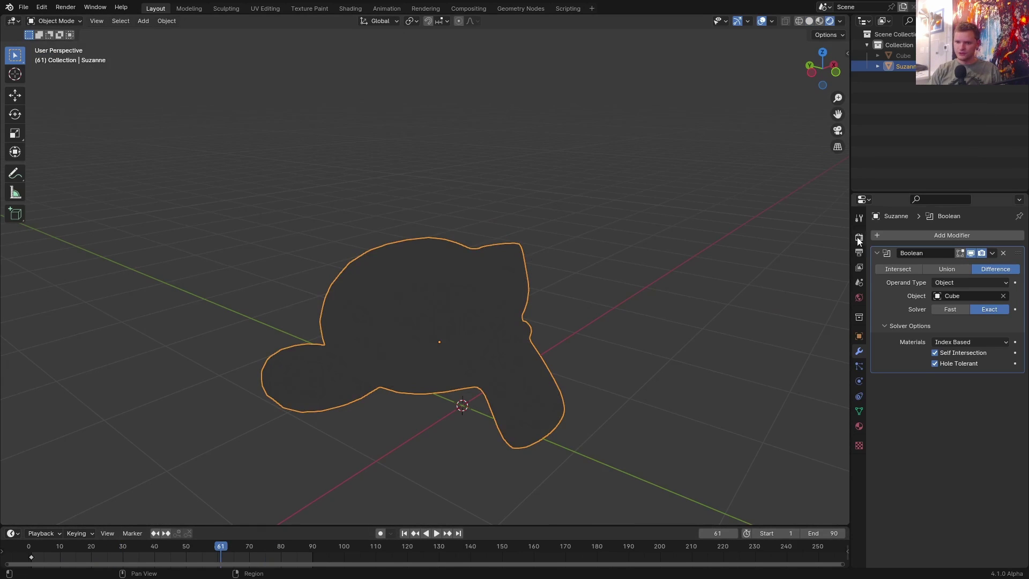
Step: Set the render engine to Cycles and change its render device
click(859, 237)
click(949, 239)
click(961, 272)
click(947, 262)
click(962, 285)
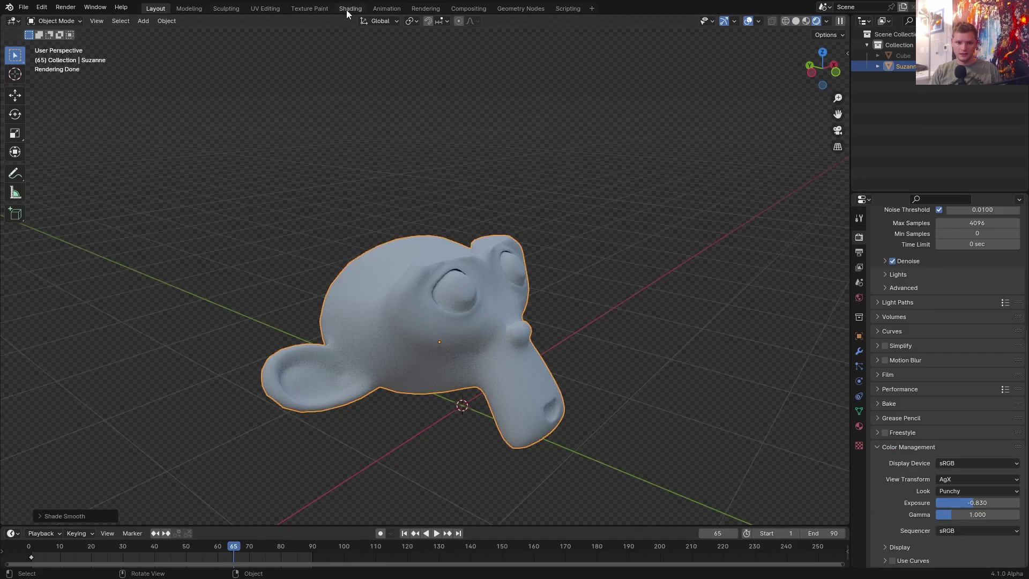
Step: Switch to the Shading workspace and create a new material for the monkey head
click(348, 8)
click(527, 339)
scroll(497, 198, up, 7)
key(z)
middle_drag(496, 201, 814, 80)
click(820, 71)
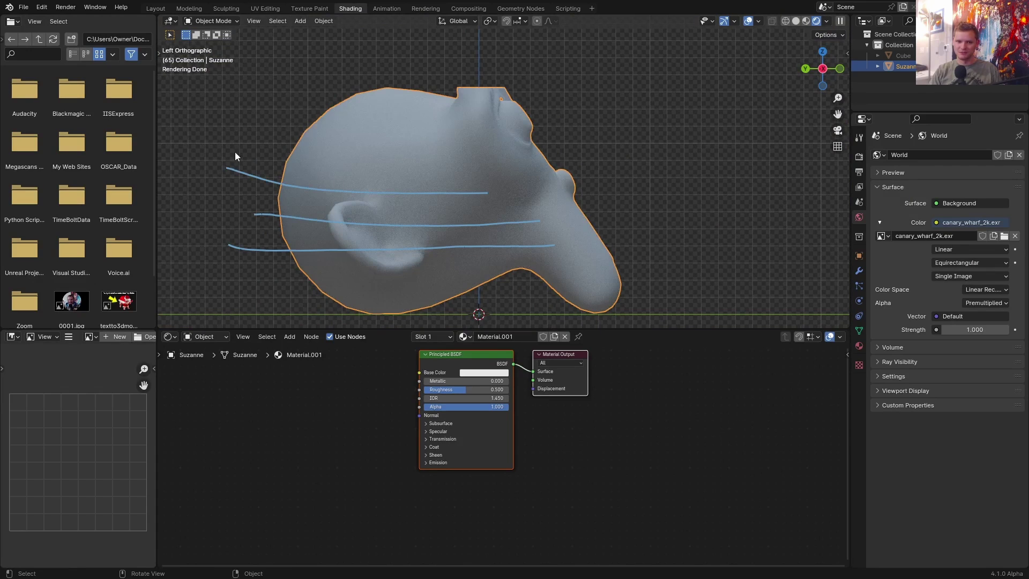
Step: Add a Wave Texture node to the head's material and preview its output on the surface
scroll(451, 428, up, 5)
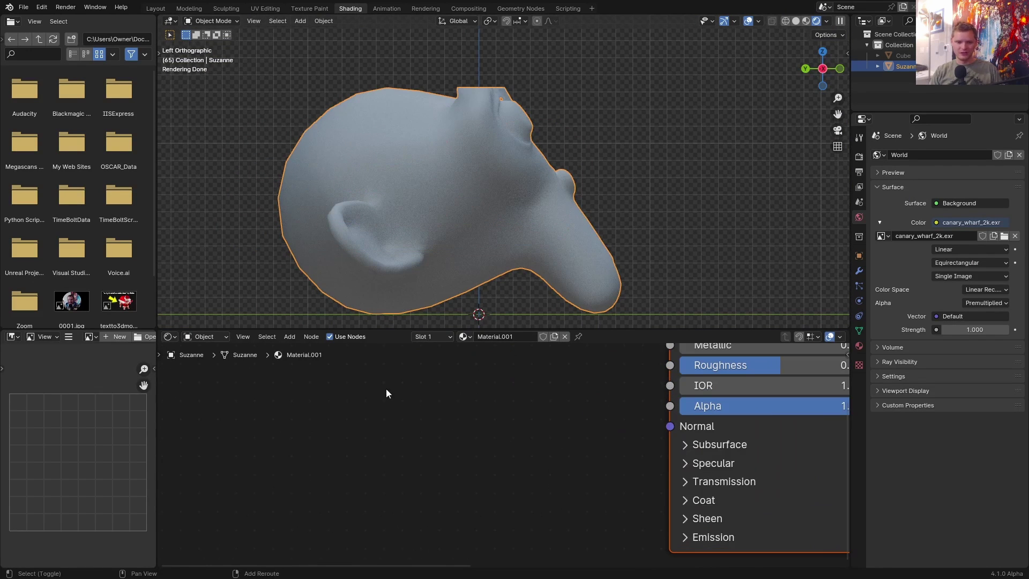
key(shift+a)
text(wave)
key(Return)
click(253, 391)
ctrl+shift+click(346, 409)
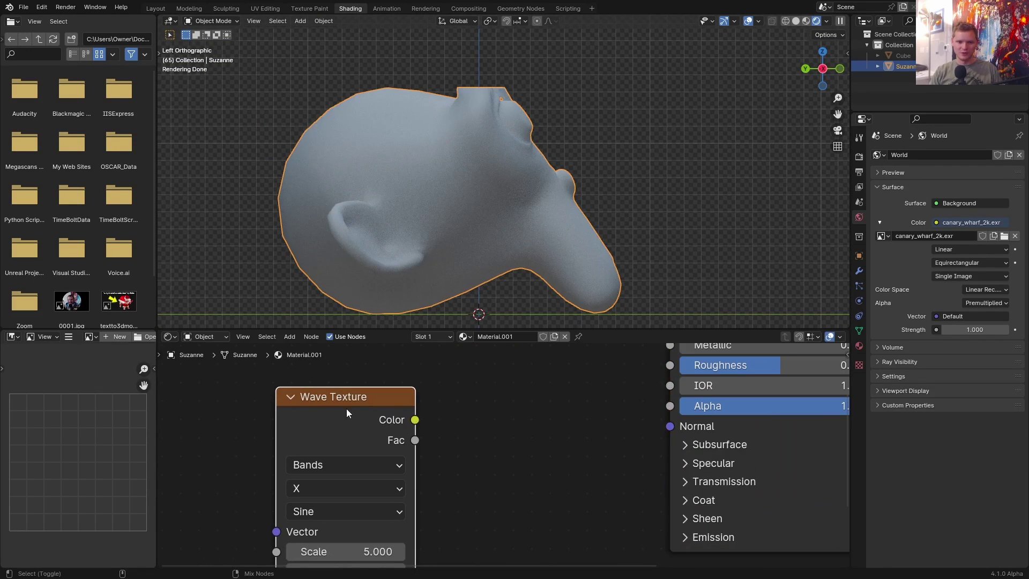
Step: Set the Wave Texture's bands direction to Z
middle_drag(528, 174, 439, 225)
shift+scroll(384, 407, down, 3)
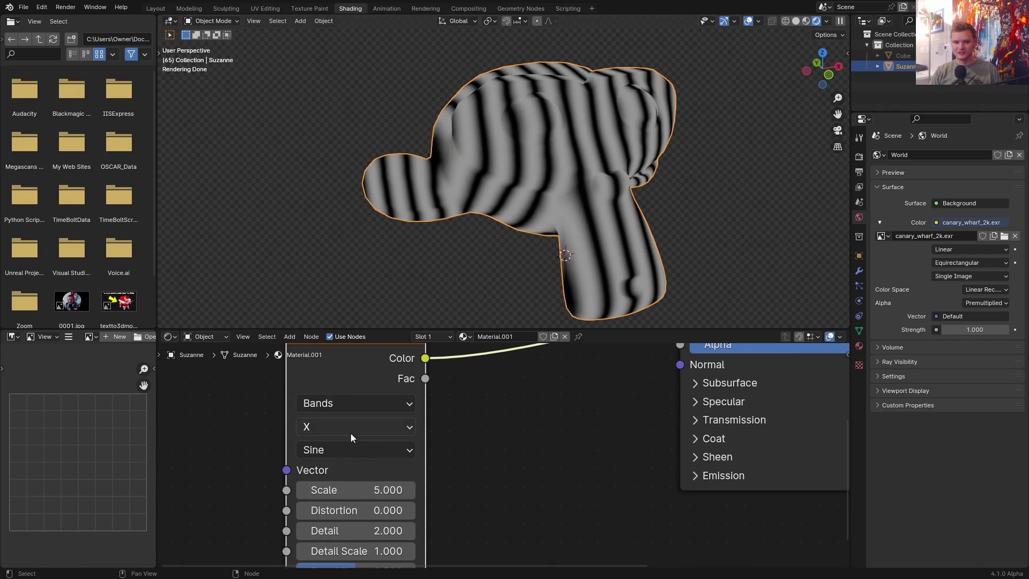
click(342, 428)
click(333, 515)
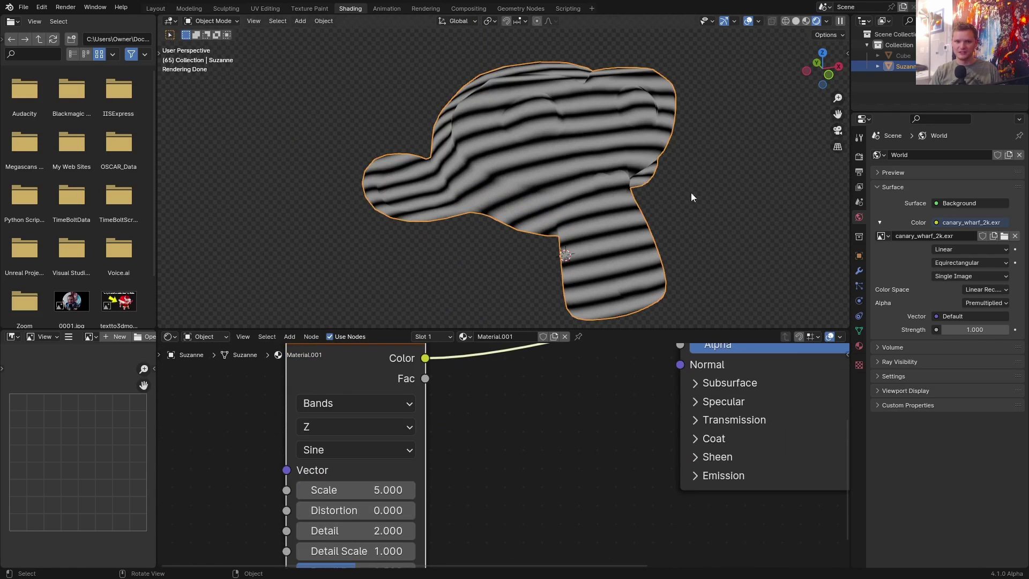
Step: Annotate the tilted band direction with an arrow across the head in the left side view
click(807, 70)
key(d)
drag(598, 292, 356, 117)
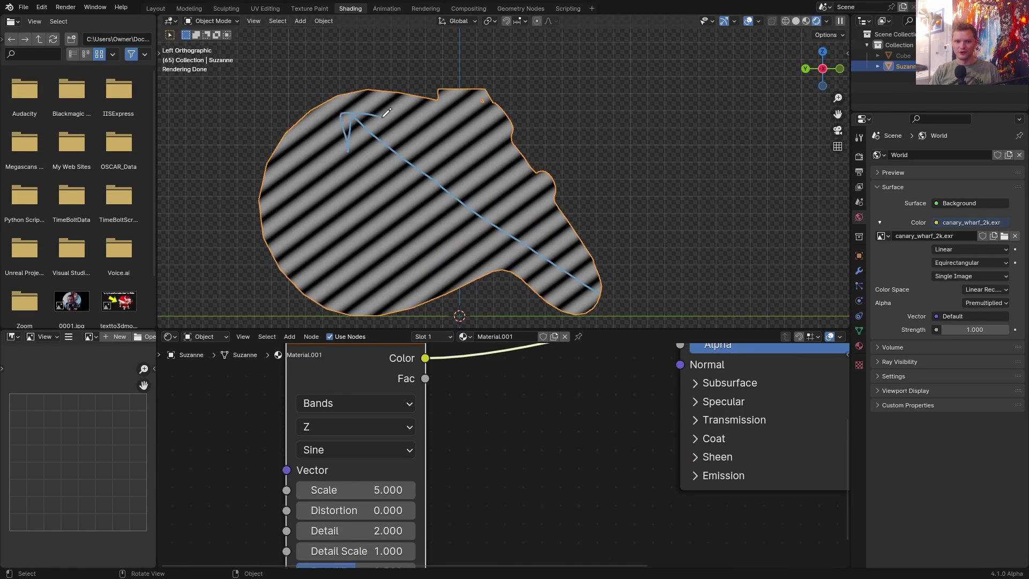
Step: Show the head's transform values and apply its rotation so the bands align with the global Z axis
key(n)
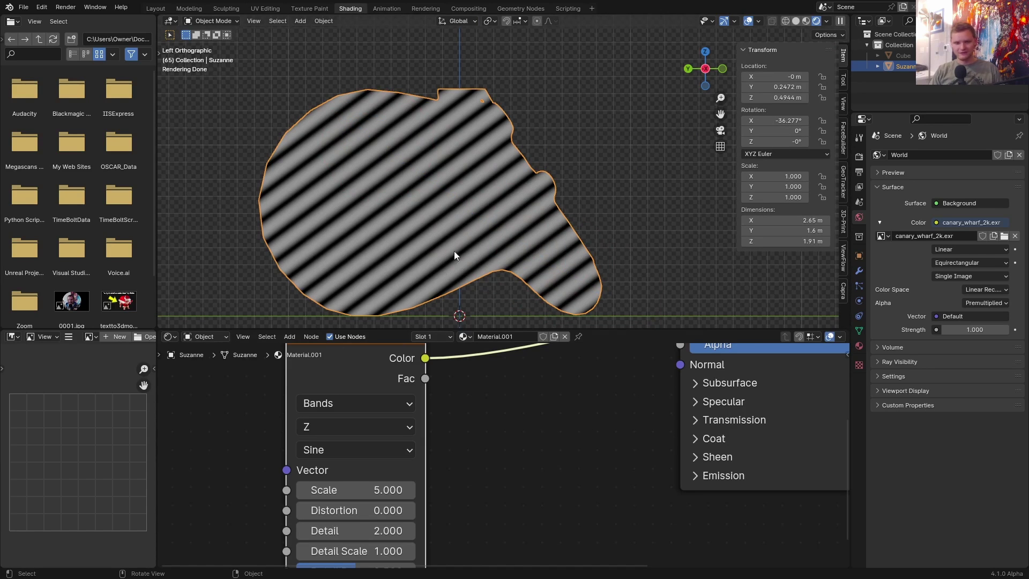
key(ctrl+a)
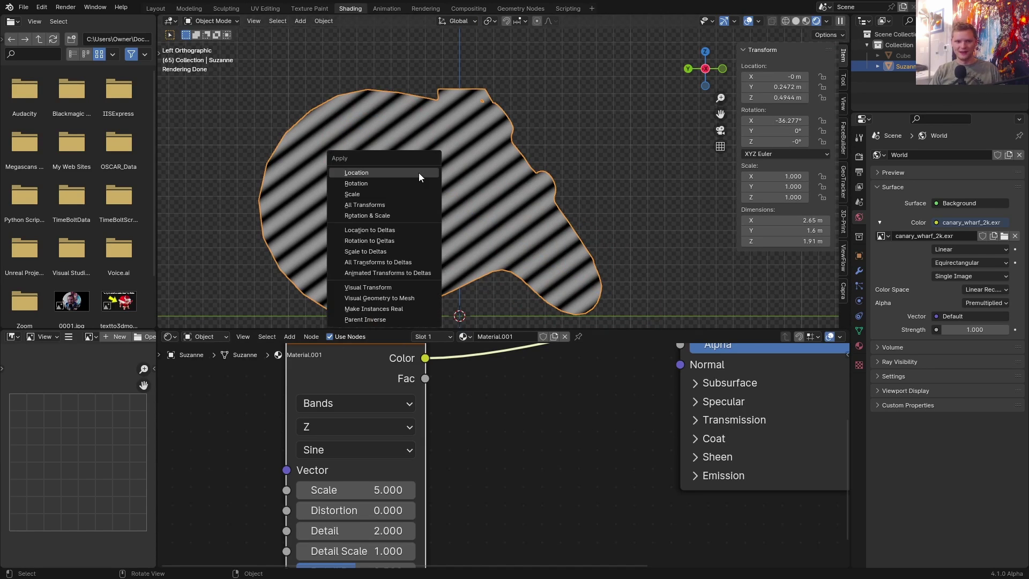
click(386, 183)
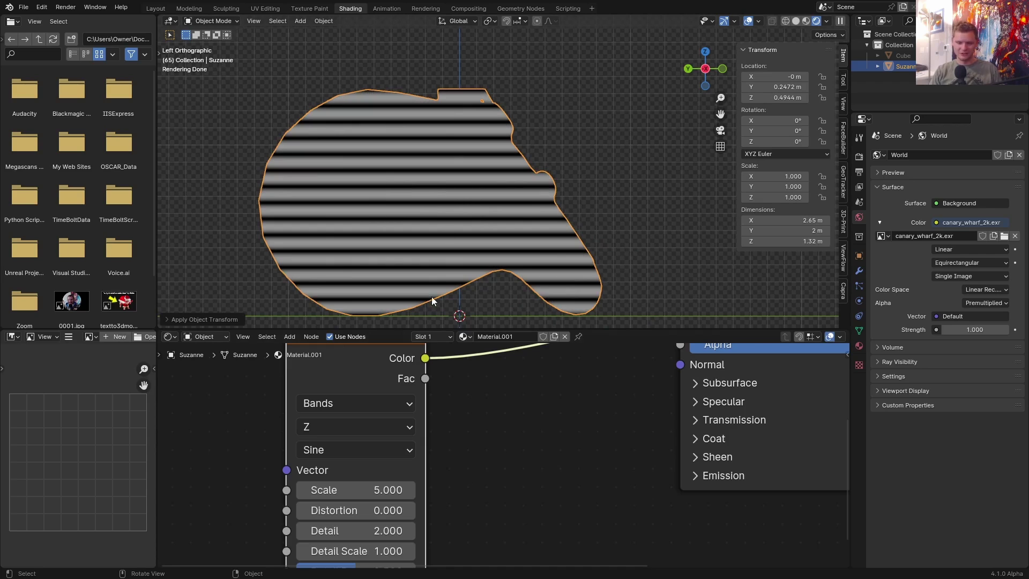
Step: Add a Bump node, feeding the Wave Texture's Fac into its Height and its Normal output into the Principled BSDF's Normal
key(shift+a)
text(bump)
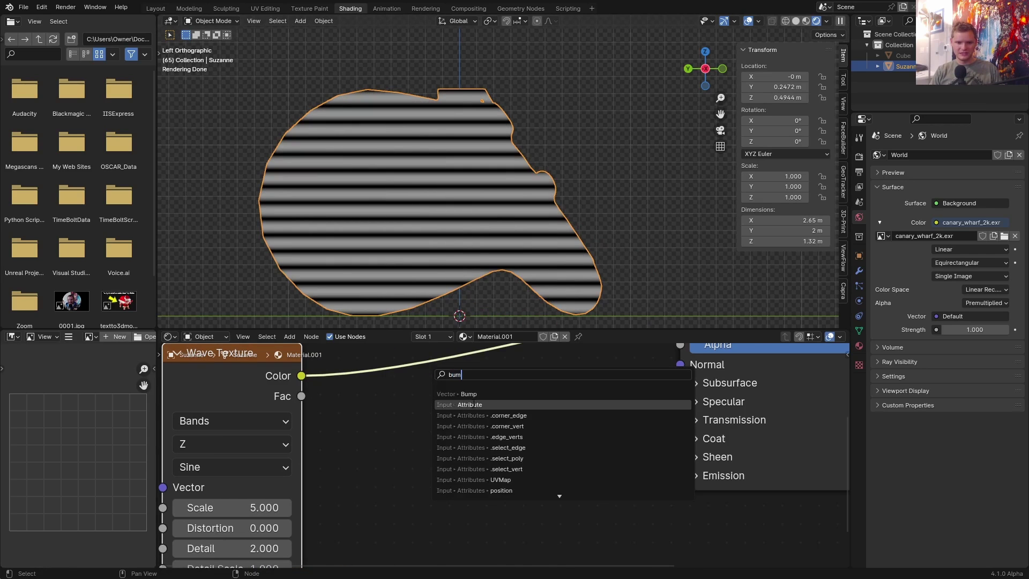
key(Return)
click(467, 407)
drag(301, 396, 467, 525)
middle_drag(510, 420, 375, 440)
drag(412, 459, 507, 409)
middle_drag(579, 368, 469, 472)
middle_drag(423, 230, 385, 220)
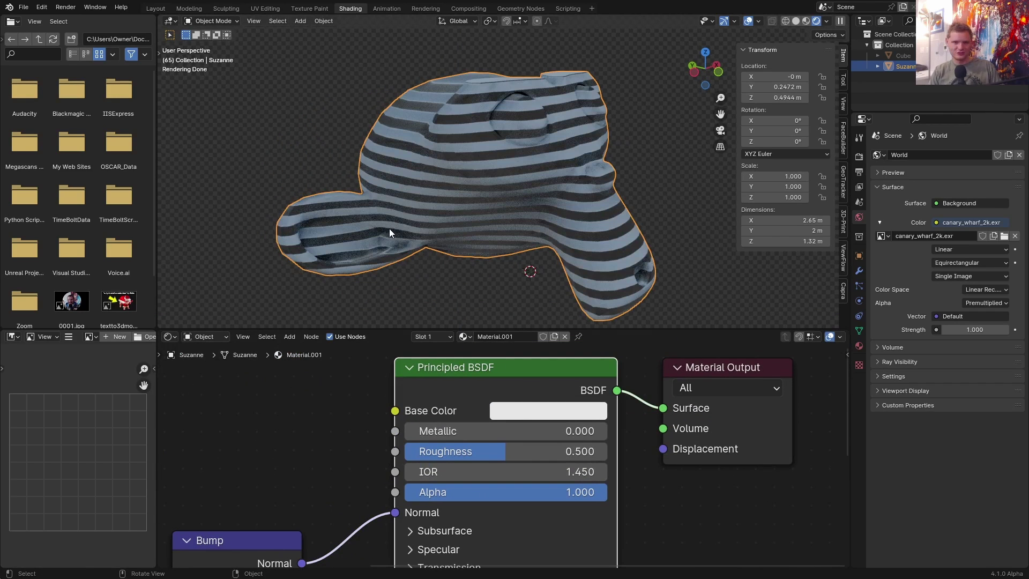
Step: Try a Wave Texture scale of 25, and set it to 40 for finer layer lines
middle_drag(305, 547, 699, 345)
drag(354, 447, 356, 447)
click(357, 447)
text(25)
key(Return)
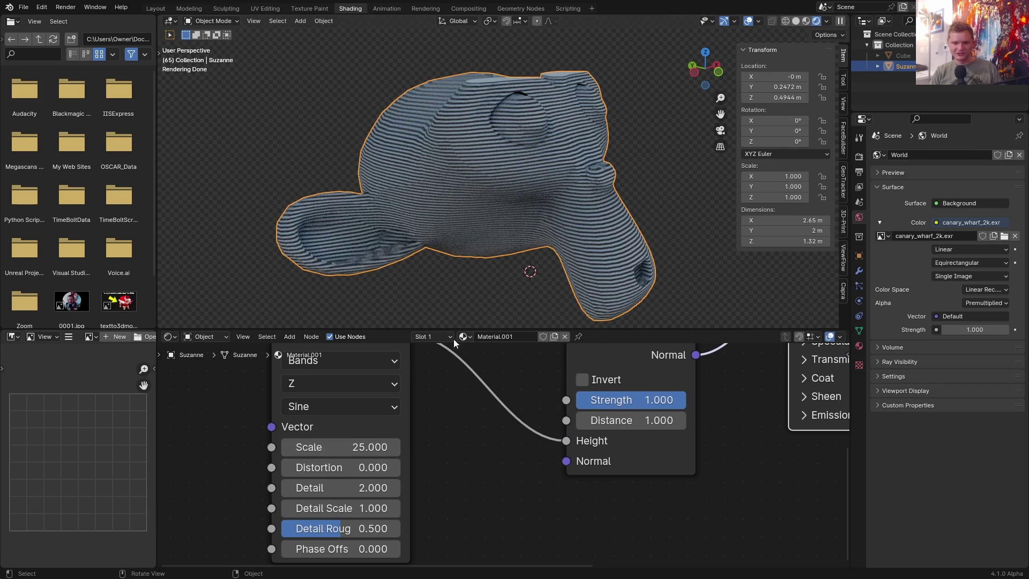
click(356, 447)
text(40)
key(Return)
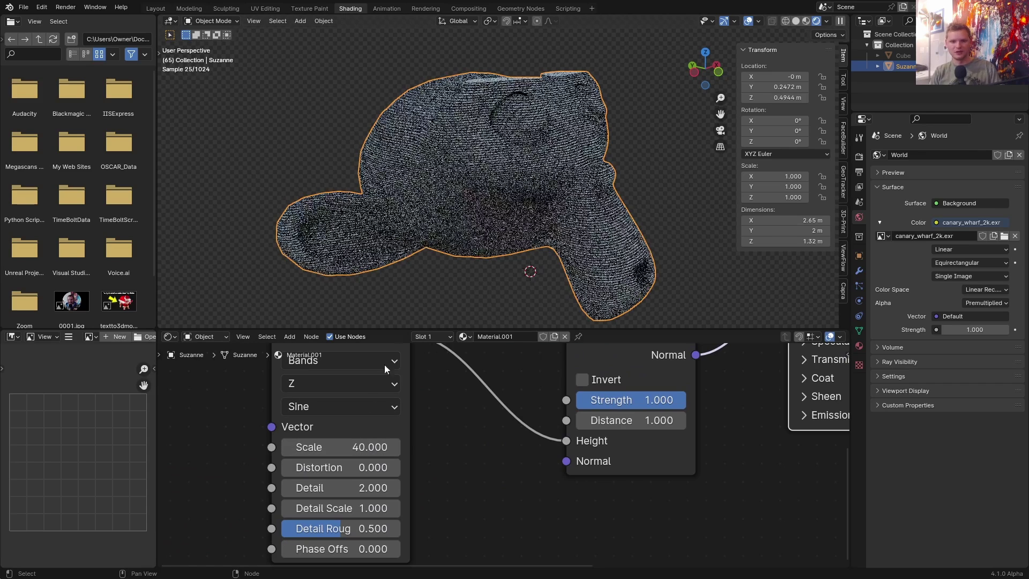
Step: Lower the Bump node's strength to about 0.383 and inspect the layer lines on the cut head
middle_drag(504, 397, 424, 439)
drag(584, 442, 512, 441)
middle_drag(536, 289, 530, 222)
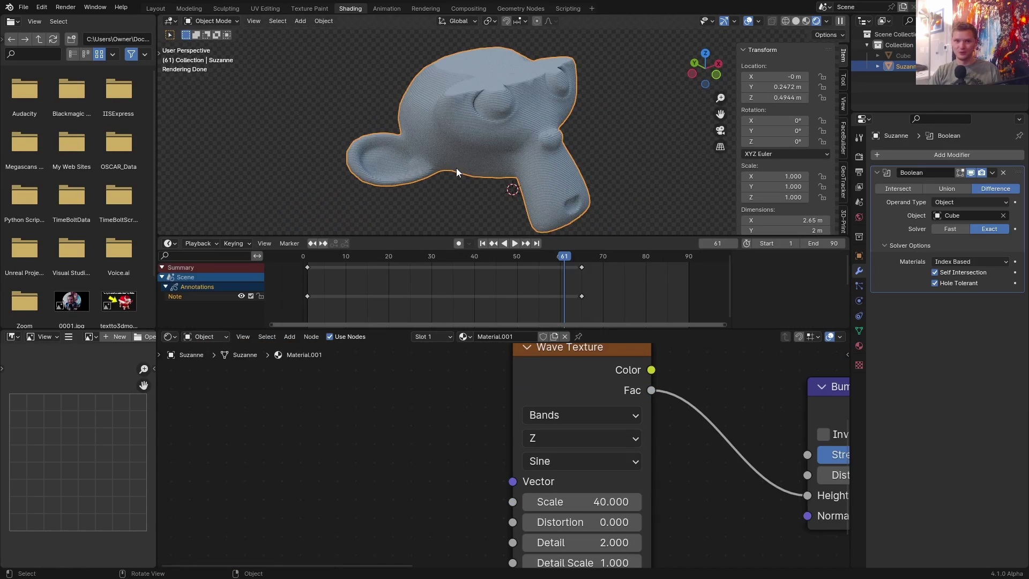
scroll(400, 159, up, 5)
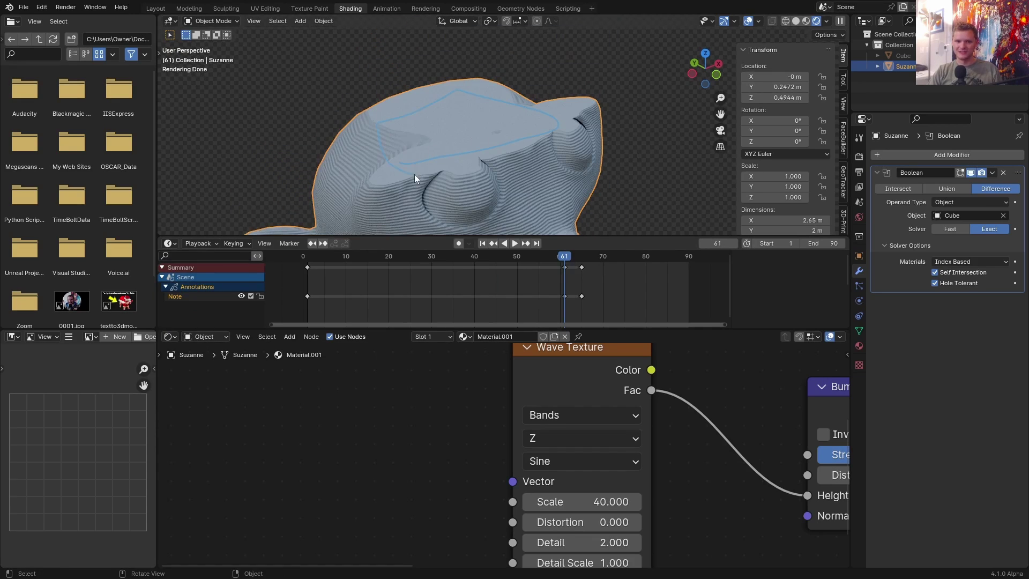
scroll(483, 108, down, 2)
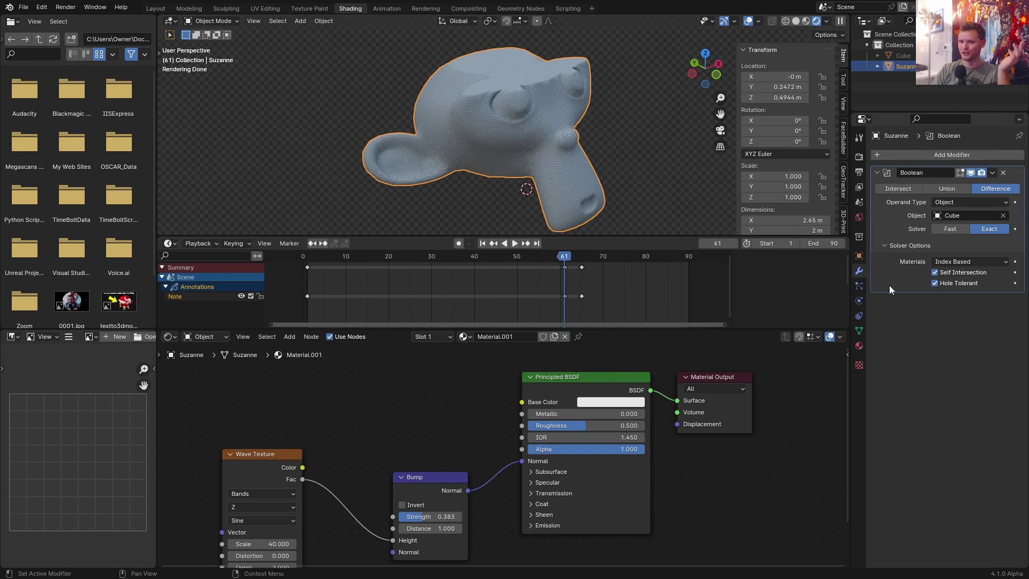
Step: Set the Boolean modifier's Materials option to Transfer so the cut surface takes the cutter cube's material
click(964, 262)
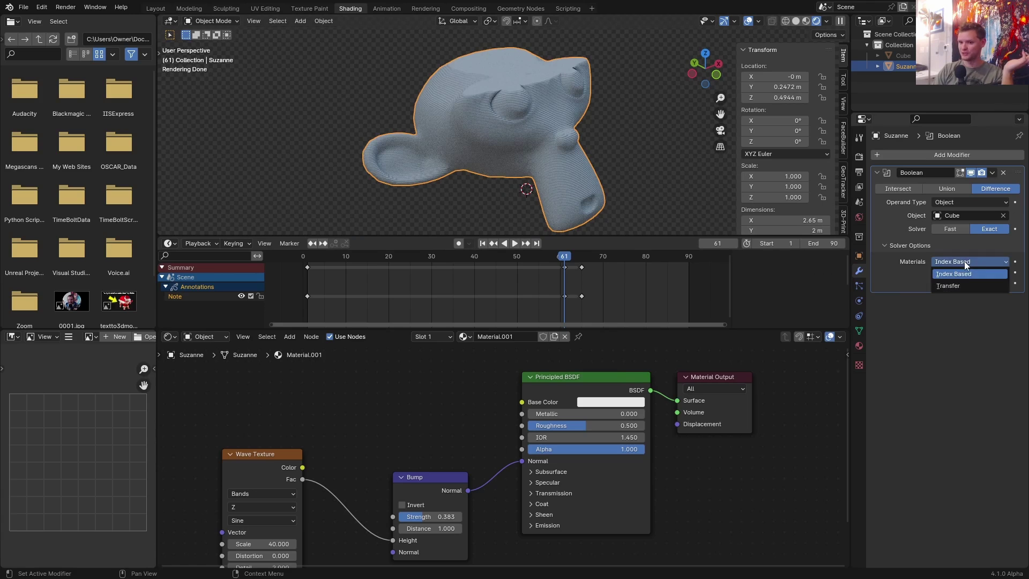
click(954, 286)
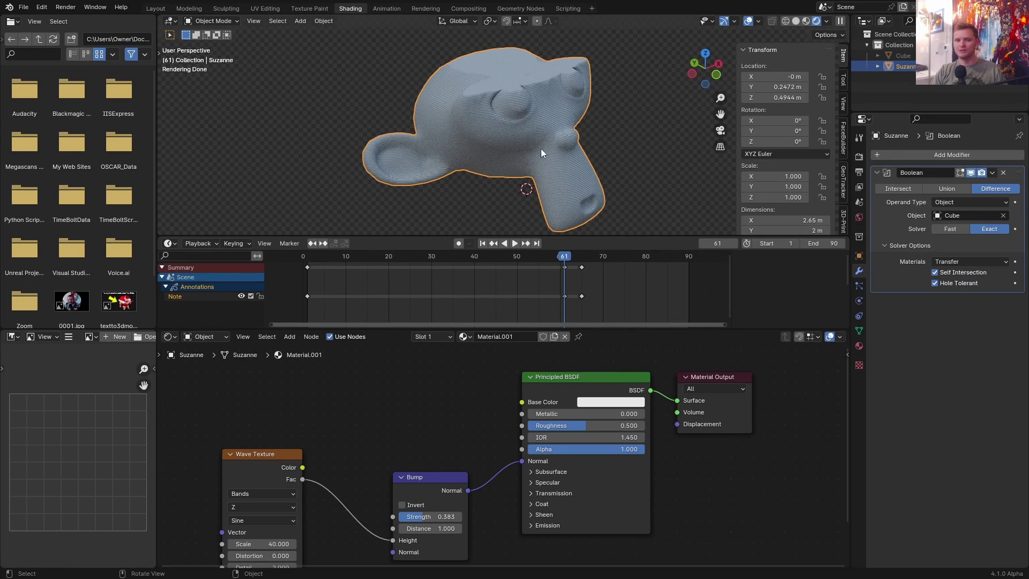
shift+middle_drag(535, 85, 532, 124)
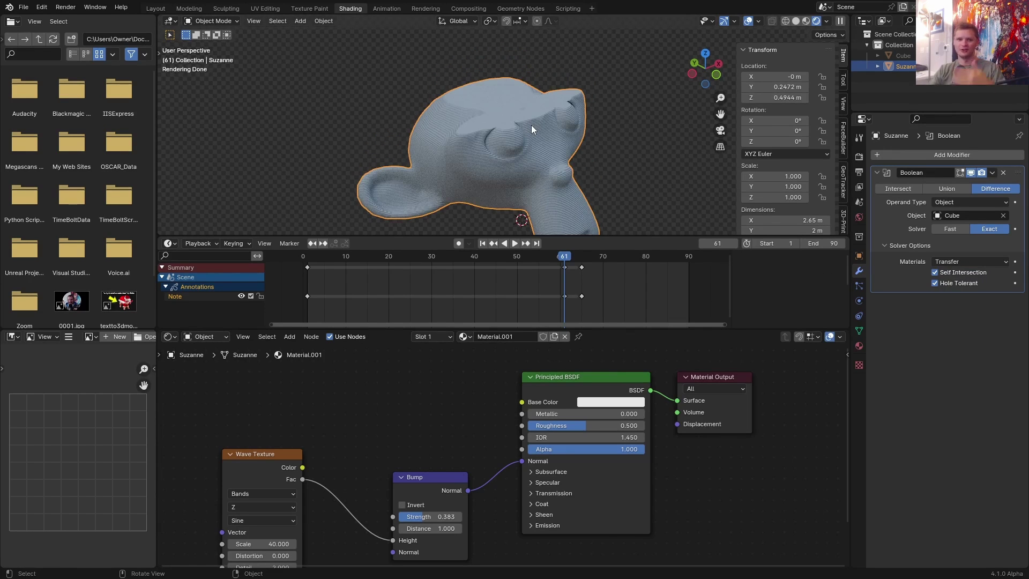
Step: Give the Boolean cutter cube its own new material and adjust its light Base Color
click(903, 56)
click(530, 336)
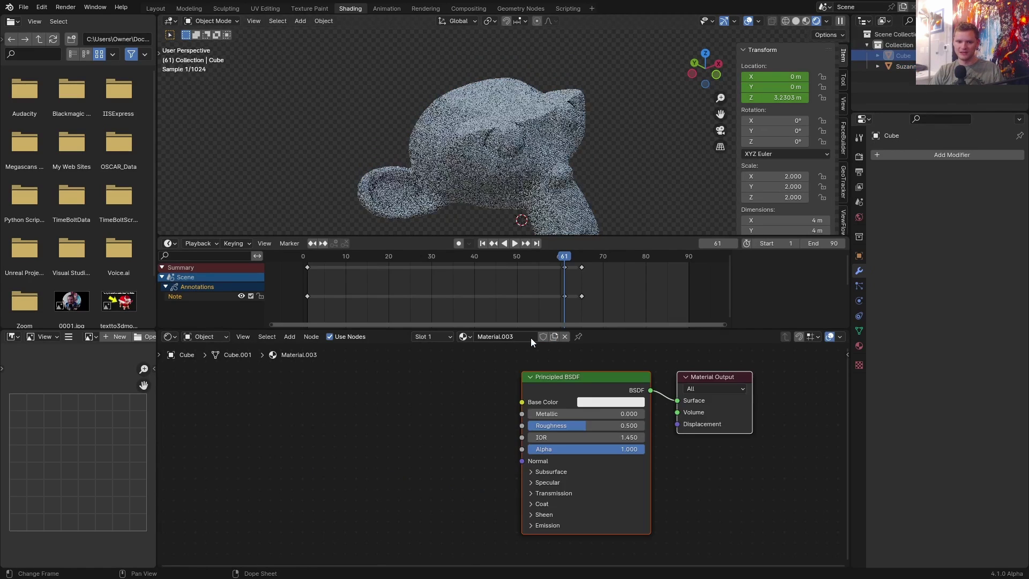
click(610, 402)
click(619, 301)
Step: Sketch grid-line annotations over the cut surface in top view and erase them
middle_drag(507, 109, 543, 136)
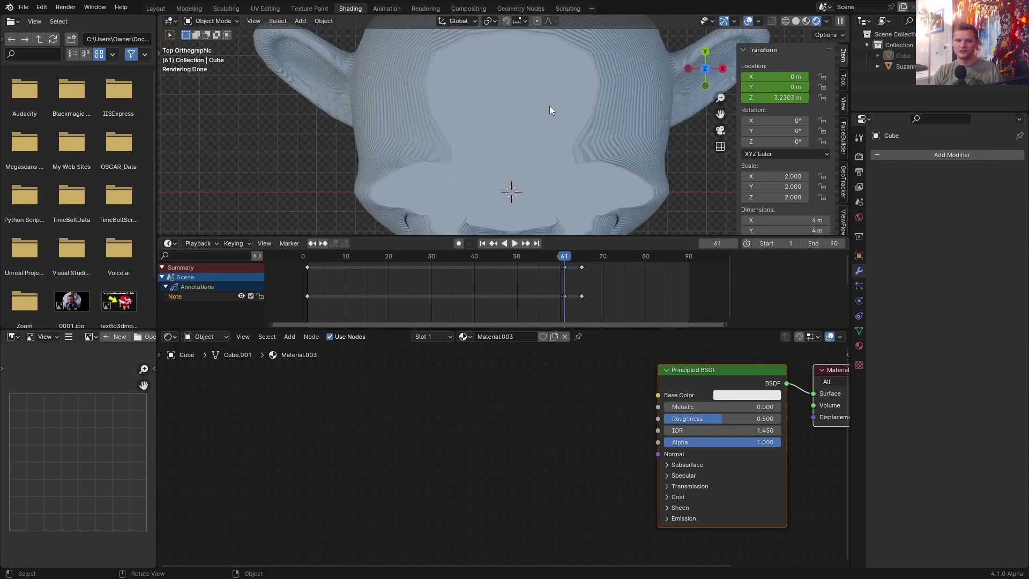
scroll(551, 108, down, 2)
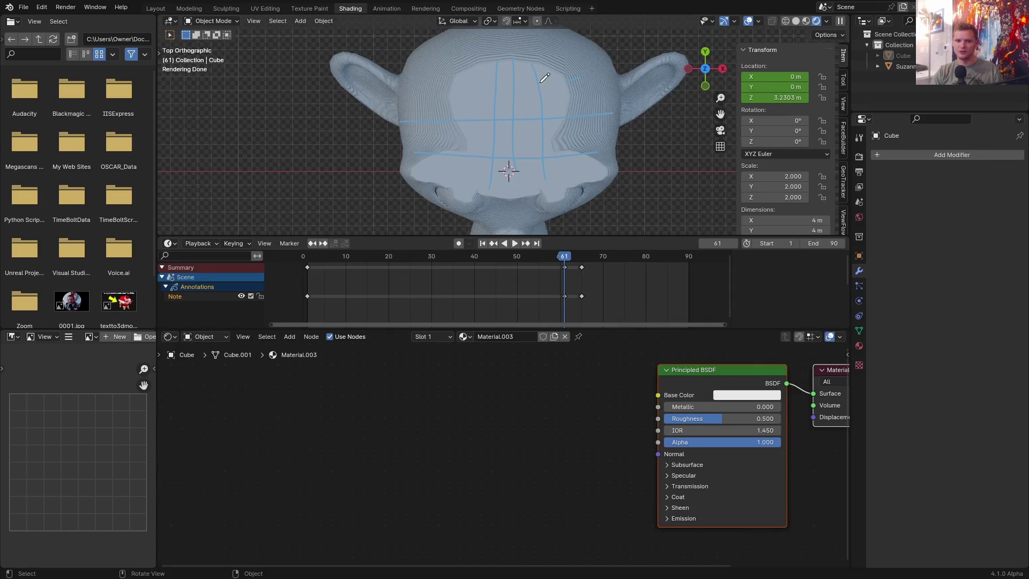
right_drag(676, 133, 423, 98)
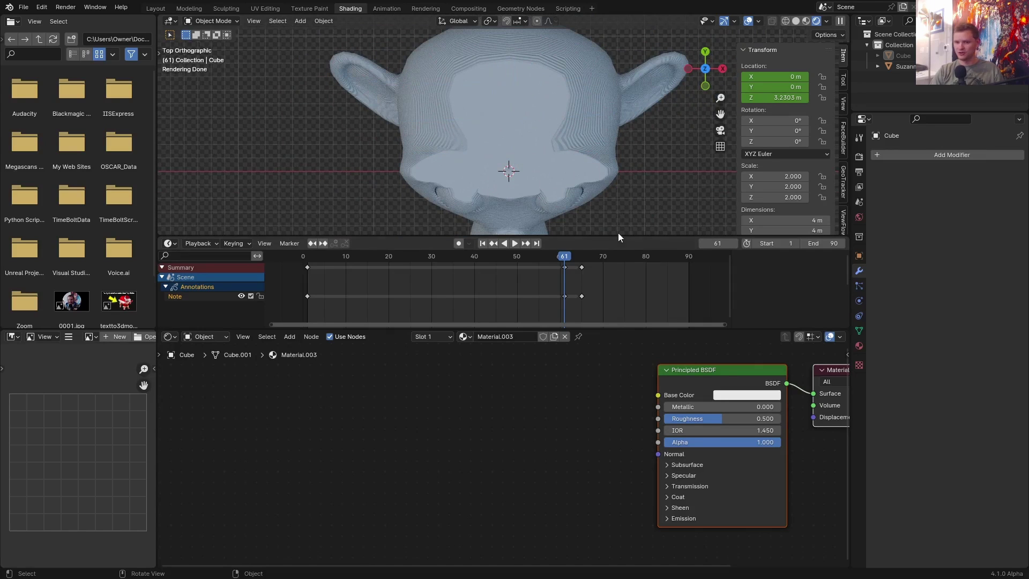
middle_drag(611, 225, 555, 181)
Step: Add a Wave Texture to the cube's material, preview it on the cut surface, and duplicate it as a second wave
scroll(461, 407, up, 2)
key(shift+a)
text(wave)
click(485, 412)
click(325, 379)
ctrl+shift+click(377, 391)
middle_drag(369, 402, 330, 378)
key(shift+d)
click(449, 429)
ctrl+shift+click(448, 429)
Step: Combine both Wave Textures through a Math node set to Multiply, and set the second wave's bands direction to Y
scroll(447, 429, down, 3)
click(562, 411)
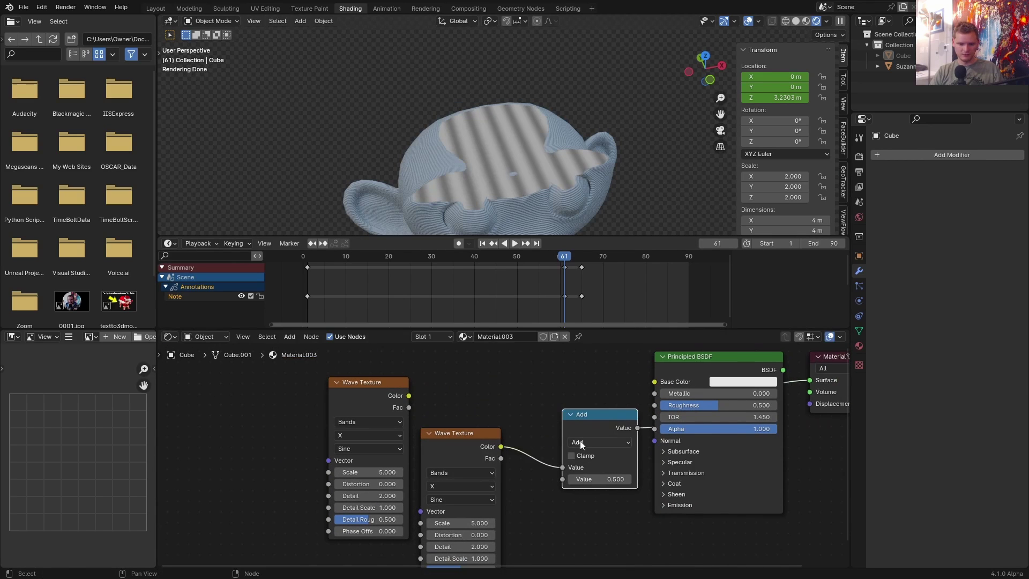
click(580, 440)
key(m)
alt+right_drag(399, 403, 578, 424)
click(455, 486)
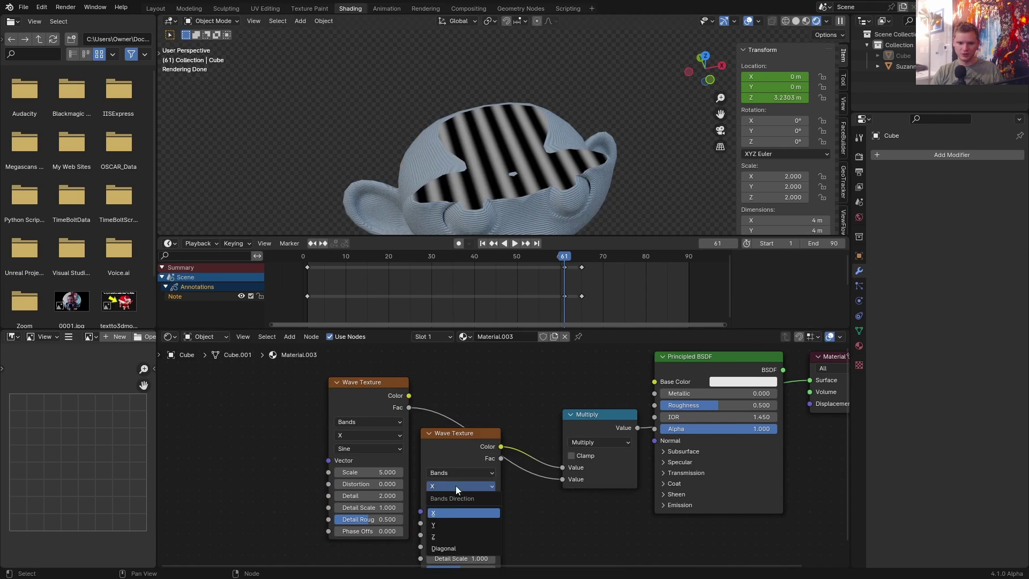
click(448, 526)
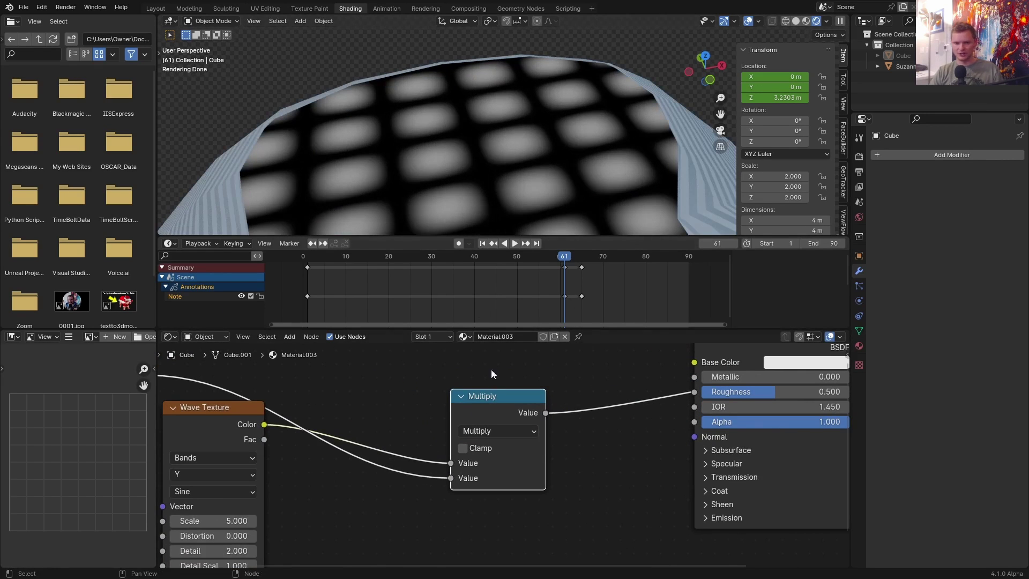
Step: Insert a Greater Than Math node between each Wave Texture and the Multiply node to harden the bands
middle_drag(426, 377, 512, 402)
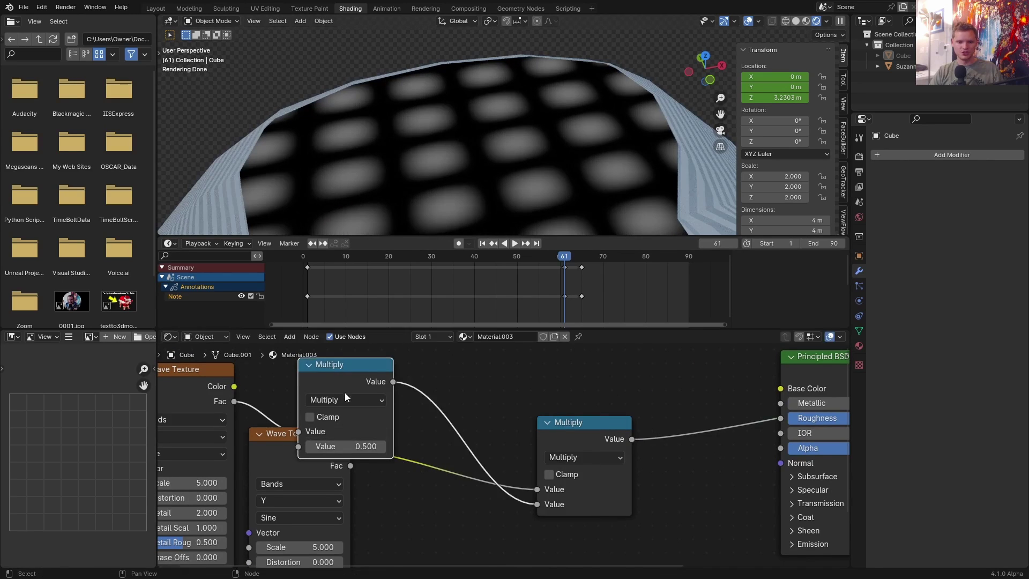
drag(345, 393, 434, 381)
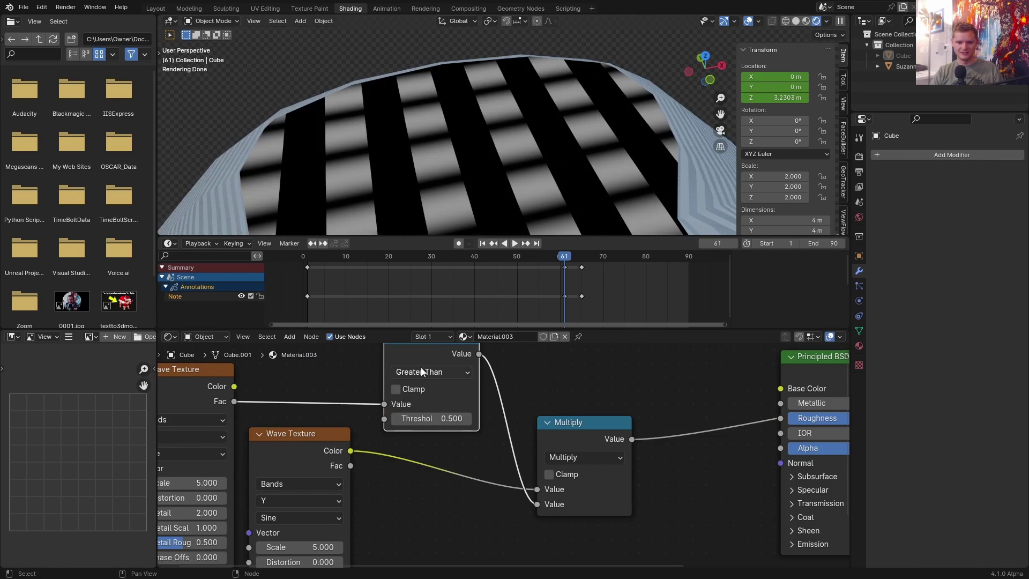
key(shift+d)
click(428, 479)
scroll(476, 175, down, 1)
Step: Set the threshold of both Greater Than nodes to 0.2
click(449, 417)
text(.)
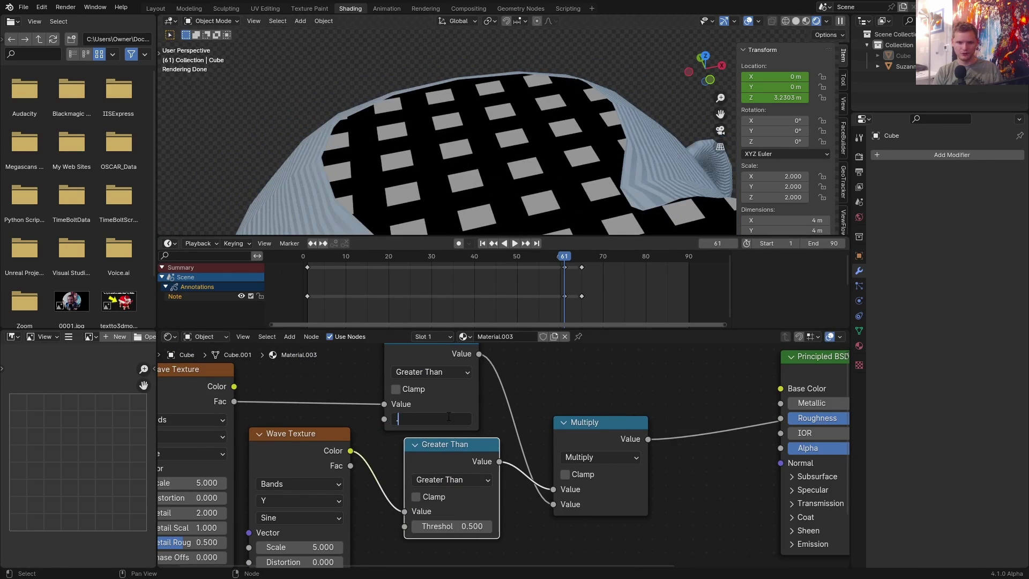
text(0.2)
key(Return)
click(463, 526)
text(0.2)
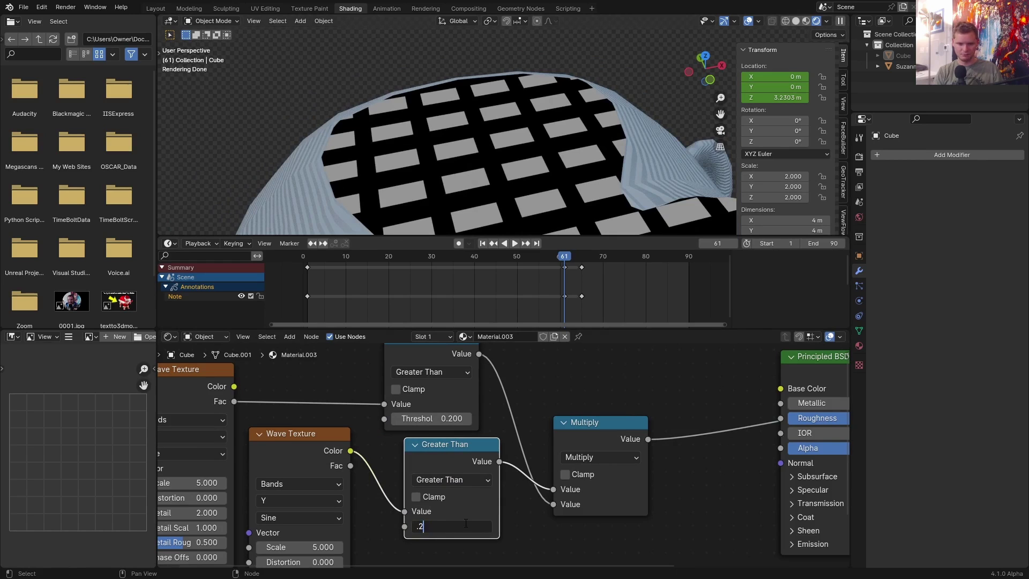
key(Return)
Step: Connect the Multiply result to the Principled BSDF's Alpha and preview the full shader on the cut surface
scroll(572, 427, down, 3)
middle_drag(629, 439, 420, 451)
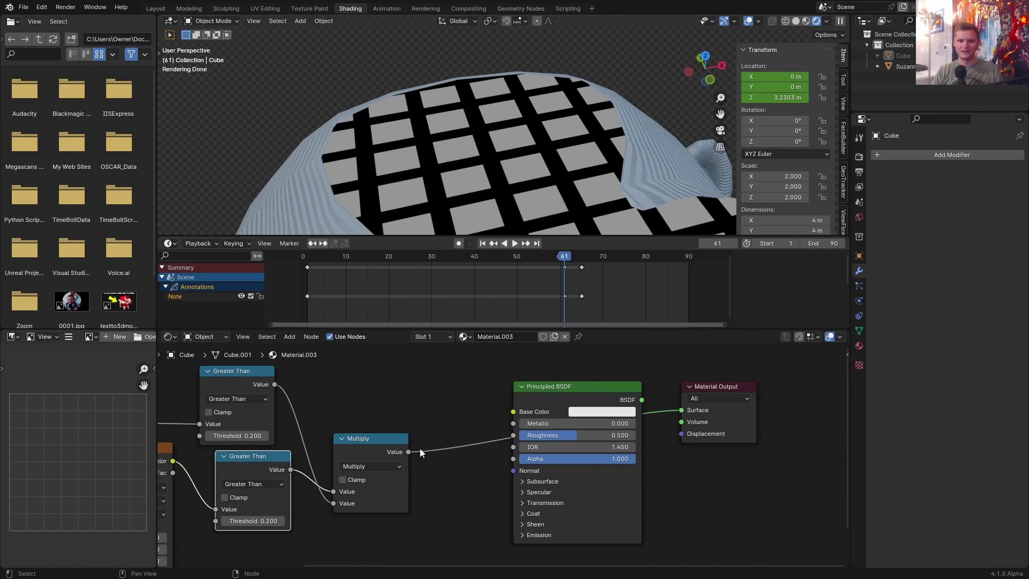
drag(408, 452, 415, 461)
drag(515, 460, 516, 460)
click(577, 395)
Step: Invert the alpha mask with a Math node before the Principled BSDF that subtracts the Multiply result from 1
scroll(509, 165, down, 3)
middle_drag(295, 490, 426, 475)
scroll(426, 475, up, 4)
click(375, 472)
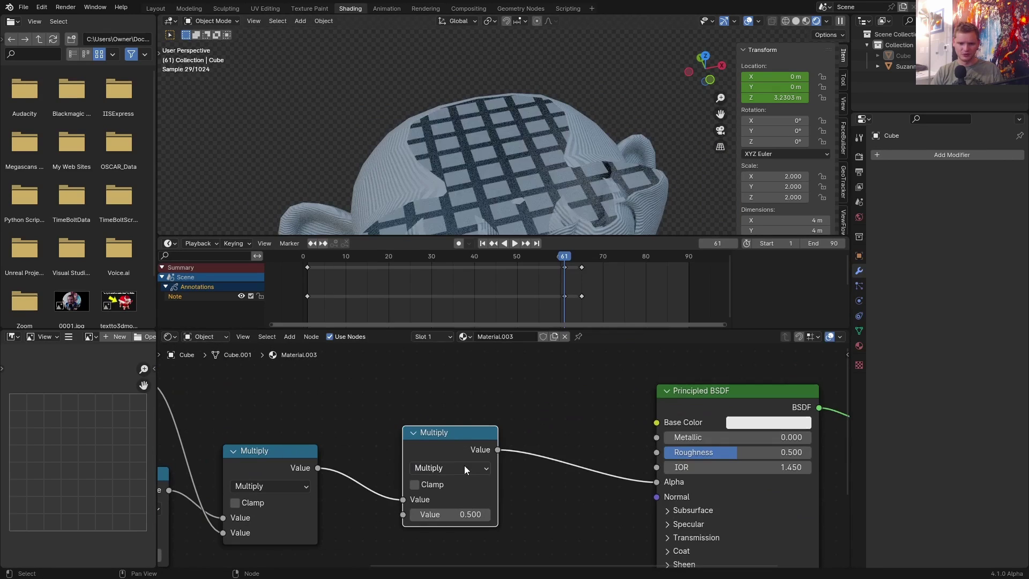
click(465, 468)
key(s)
key(alt+s)
click(456, 499)
text(1)
key(Return)
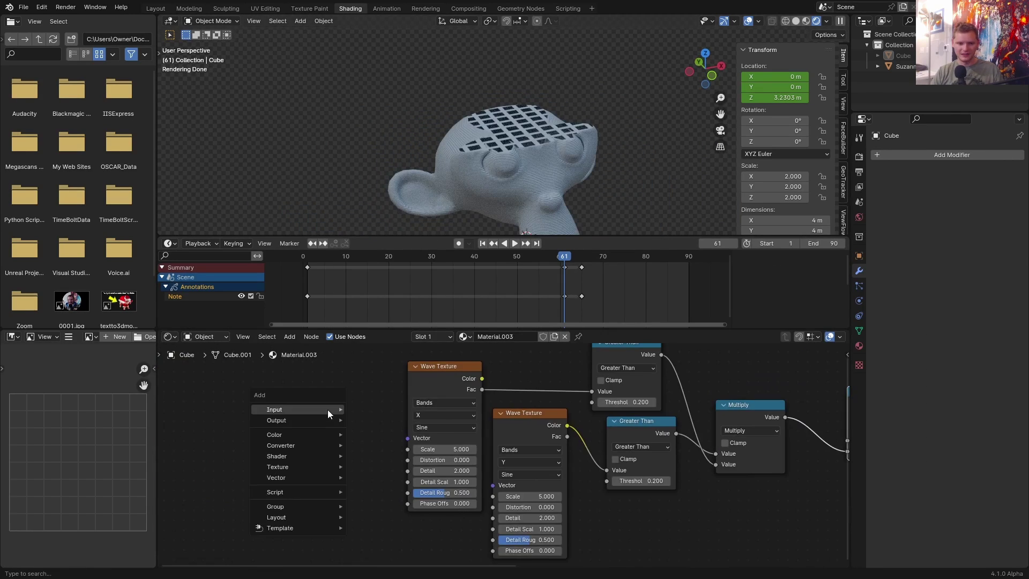
Step: Add a Value node that drives the Scale of both Wave Textures, and set it to 10
mouse_move(327, 410)
text(va)
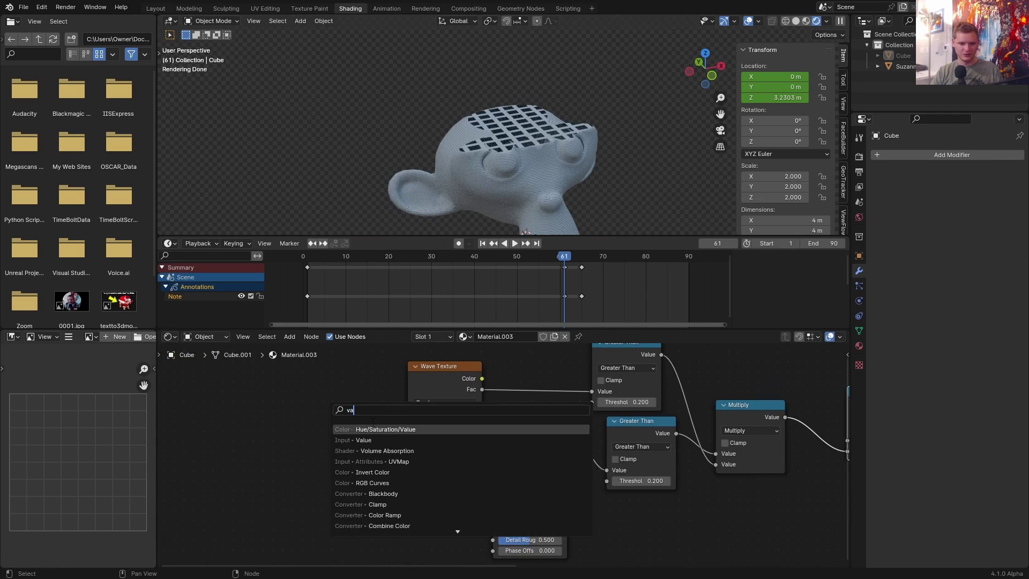
click(361, 439)
click(282, 443)
alt+right_drag(287, 451, 523, 485)
scroll(375, 472, up, 4)
drag(225, 472, 238, 470)
click(230, 472)
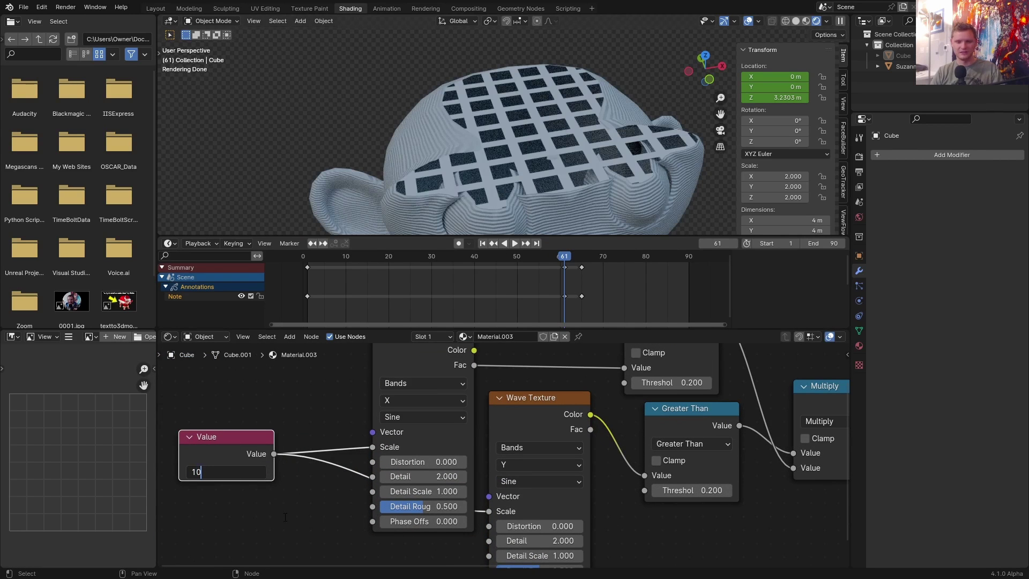
text(10)
key(Return)
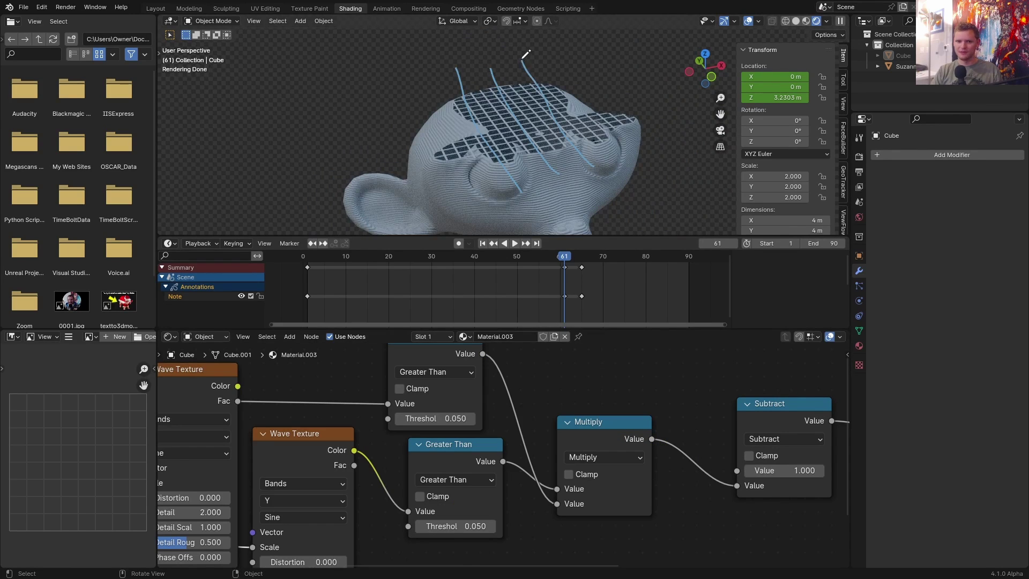
Step: Sketch crossing annotation lines over the infill grid and erase them
drag(438, 141, 634, 102)
drag(462, 157, 625, 129)
mouse_move(682, 94)
right_down()
mouse_move(457, 156)
mouse_move(574, 75)
mouse_move(529, 122)
right_up()
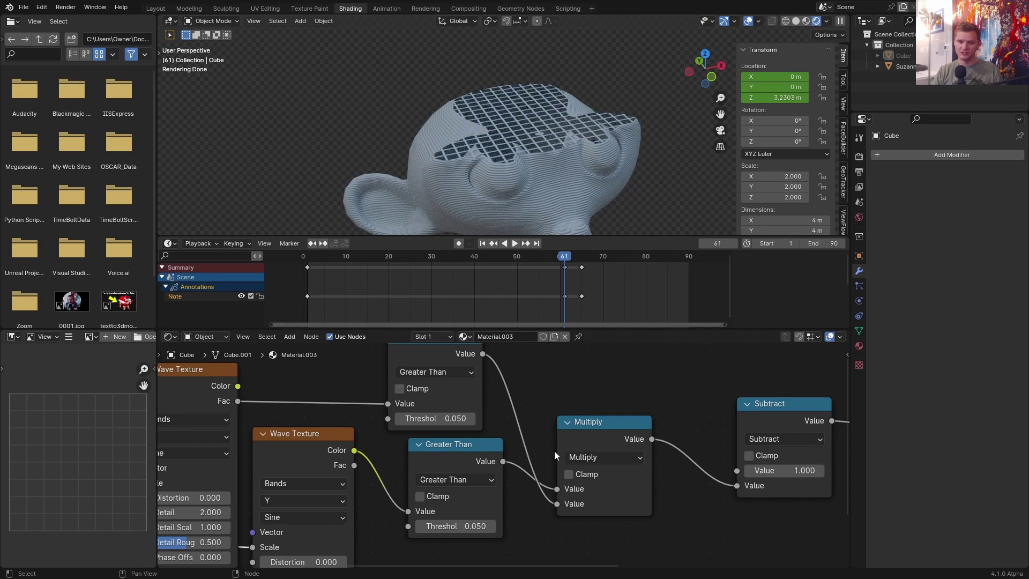
Step: Add Texture Coordinate and Mapping nodes, feeding the Mapping output into the Vector inputs of both Wave Textures
scroll(554, 451, down, 2)
scroll(554, 451, down, 2)
middle_drag(340, 459, 561, 426)
key(g)
click(564, 345)
click(478, 361)
key(ctrl+t)
drag(391, 406, 331, 490)
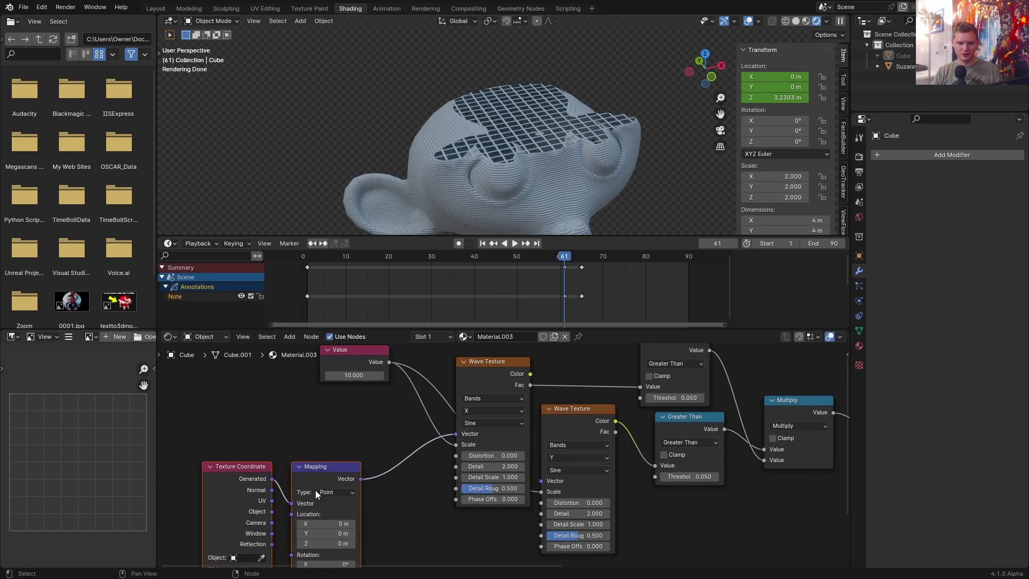
alt+right_drag(350, 478, 555, 478)
Step: Set the Mapping node's Z rotation to 45° and check the infill on the cut head at frame 54
middle_drag(395, 515, 461, 422)
scroll(461, 423, up, 5)
click(385, 517)
text(45)
key(Return)
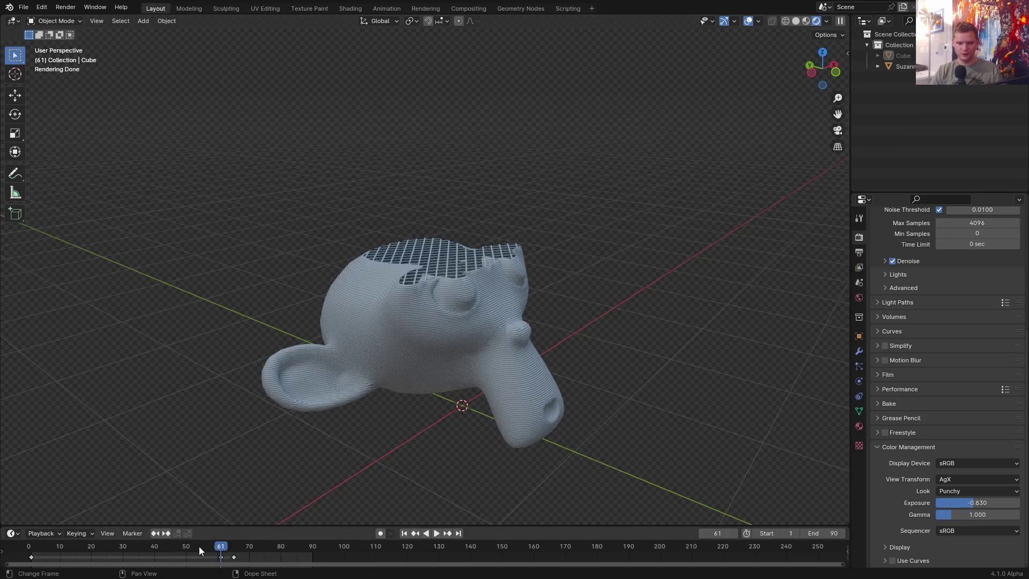
click(198, 546)
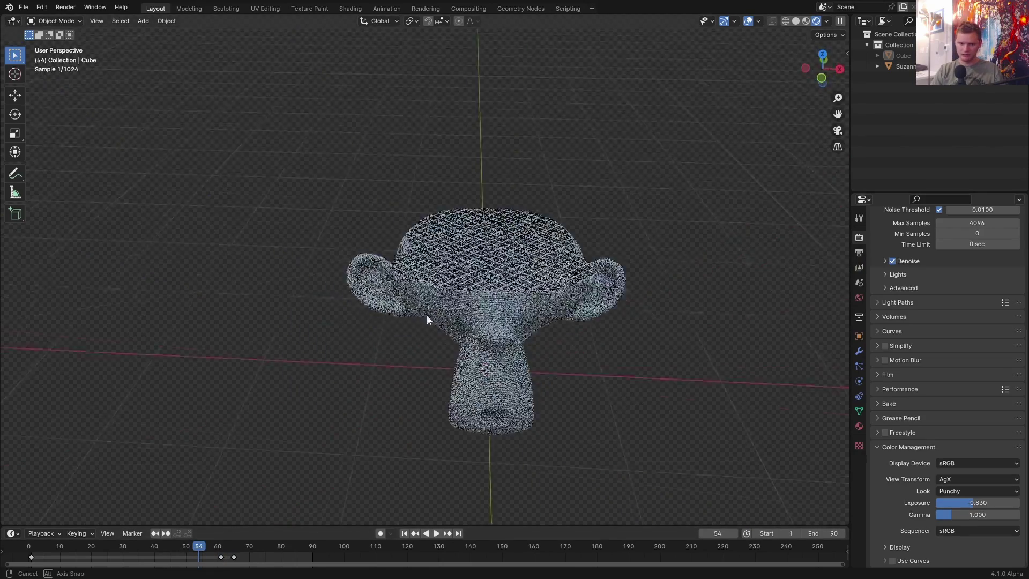